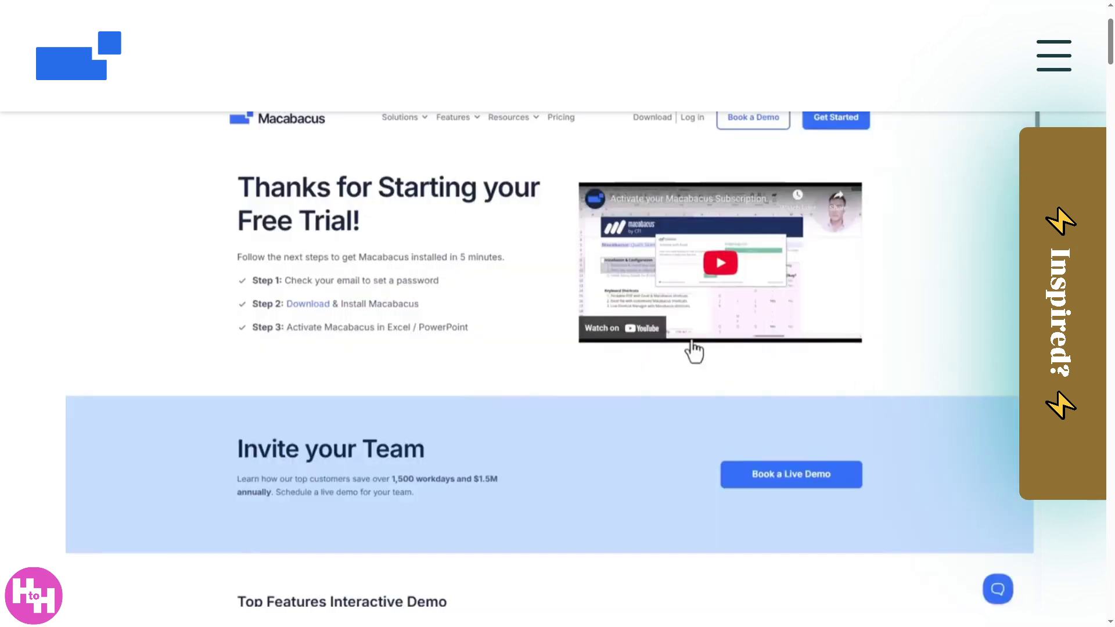
click(308, 304)
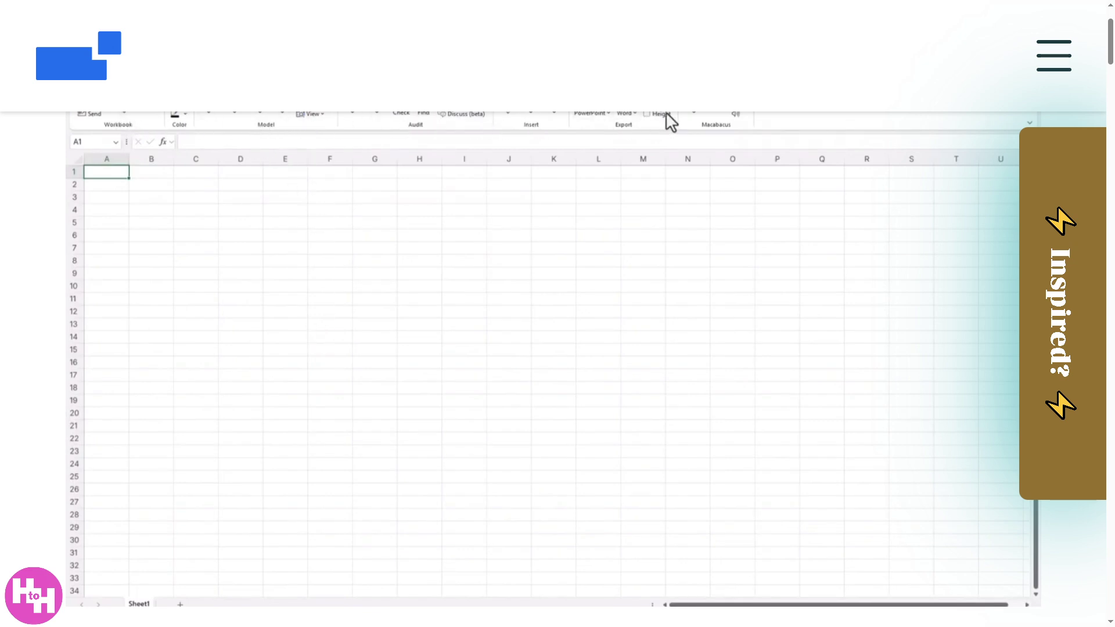
click(739, 114)
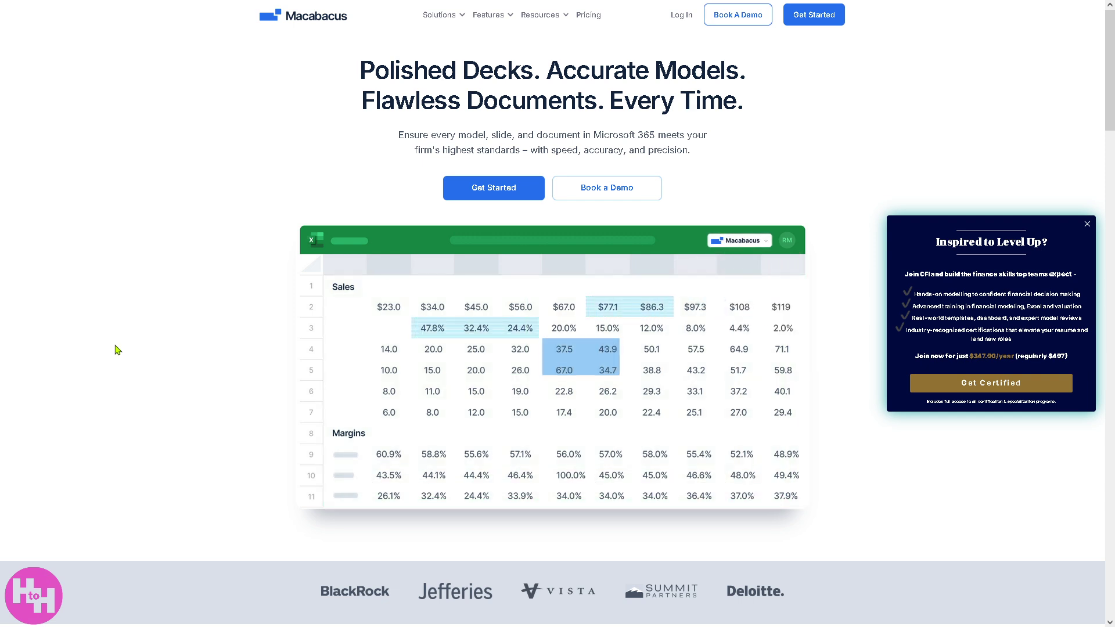
key(F11)
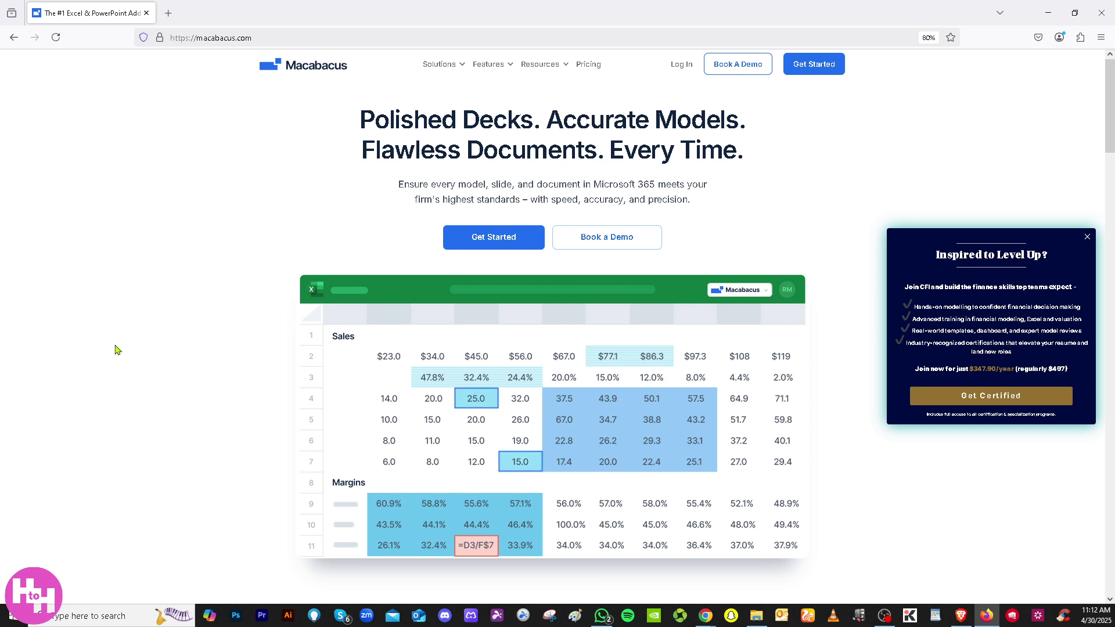
key(F11)
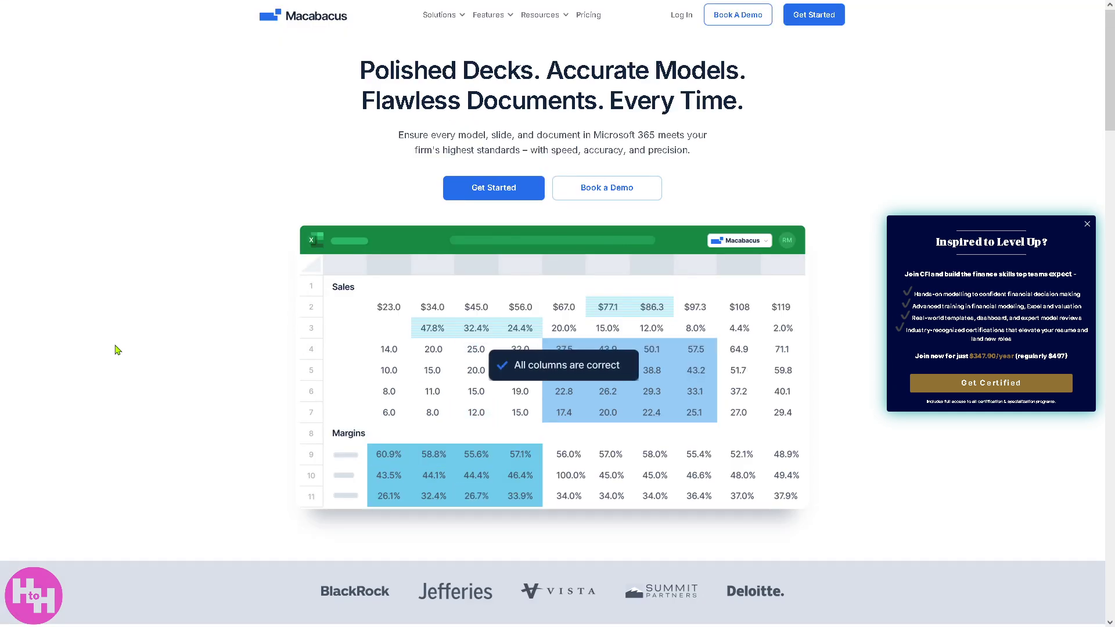
- Get started with a Macabacus account and save the new account password
click(805, 20)
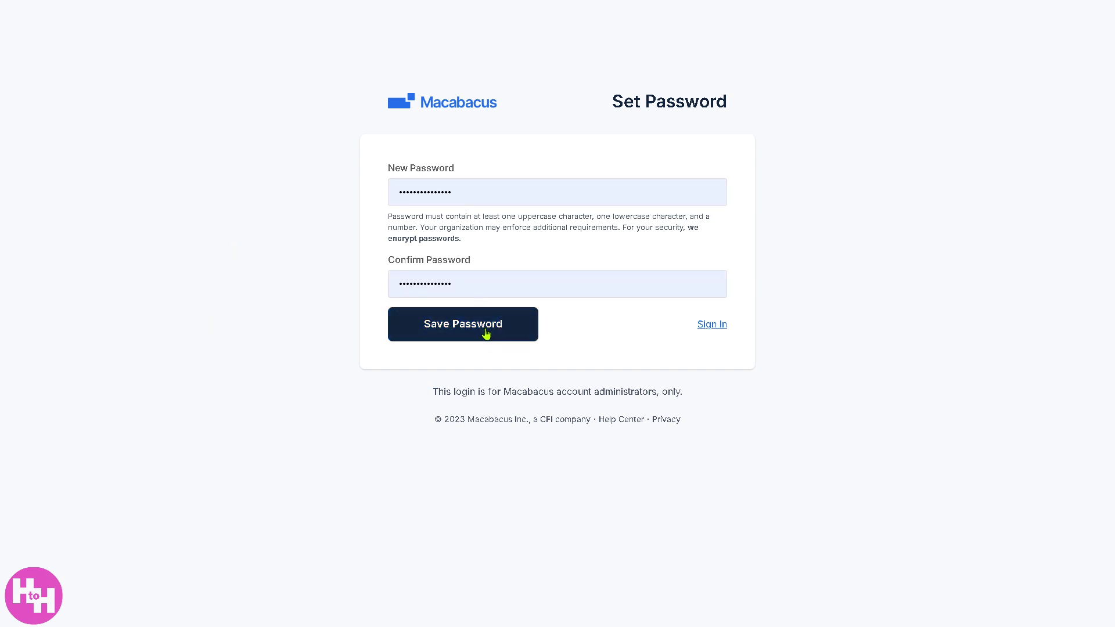
click(486, 331)
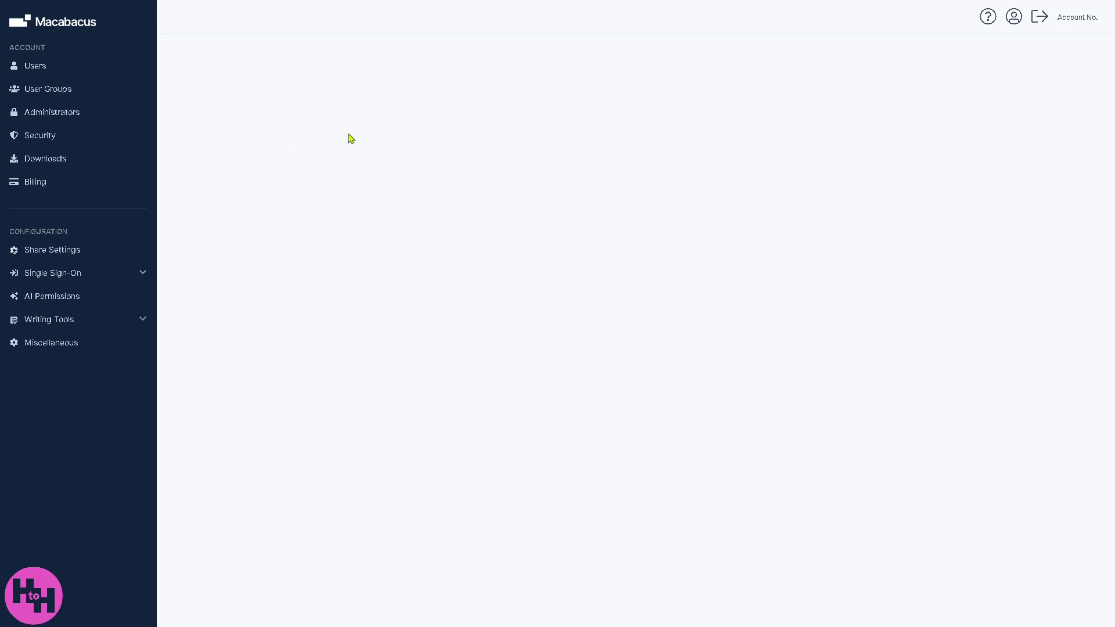
- Look through the account portal's User Groups, Downloads and Billing sections and its Single Sign-On, Writing Tools and Miscellaneous configuration
click(62, 95)
click(44, 160)
click(55, 172)
click(43, 184)
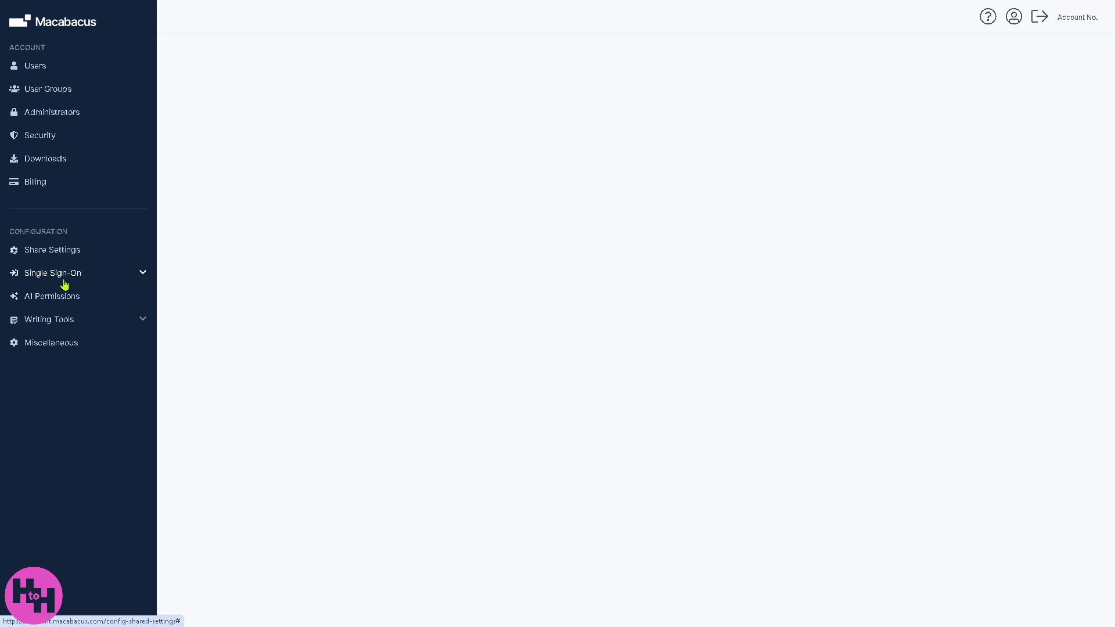
click(114, 280)
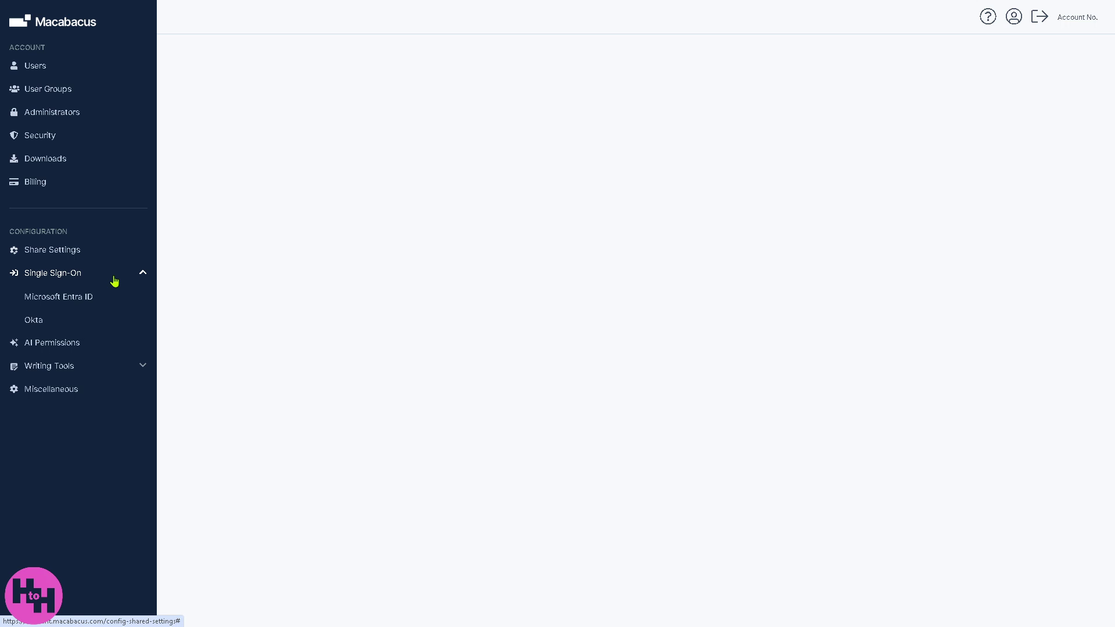
click(40, 320)
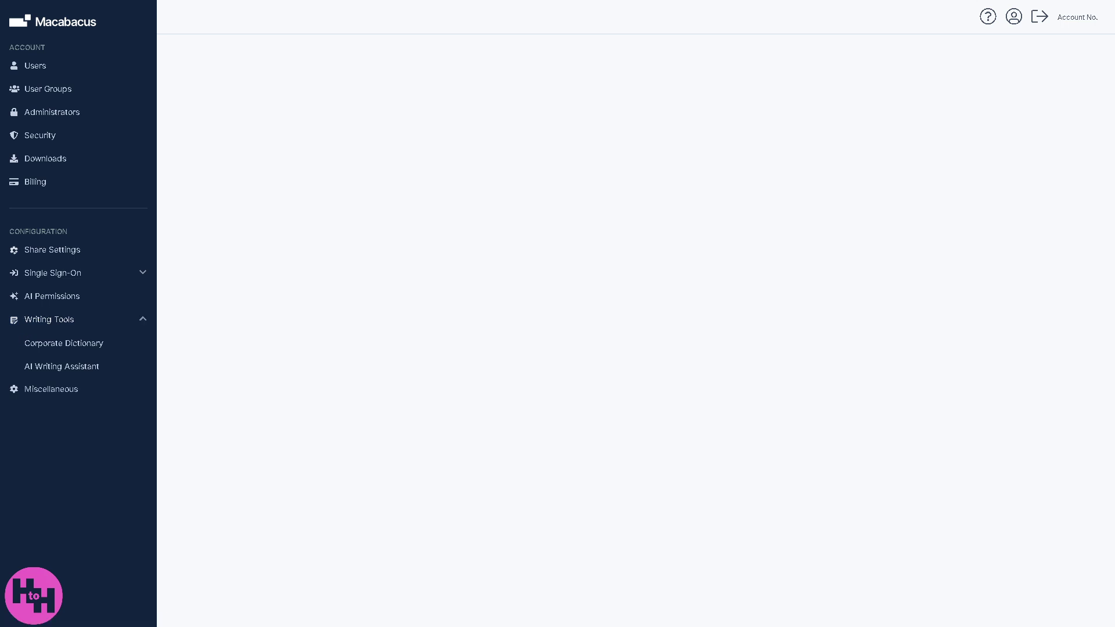
click(67, 372)
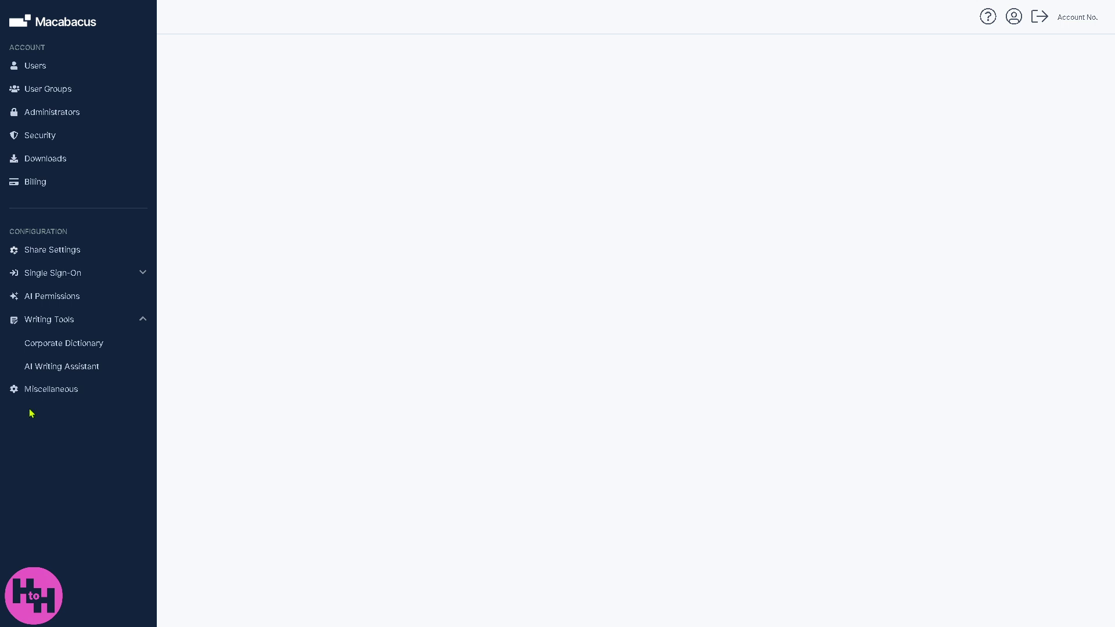
click(52, 390)
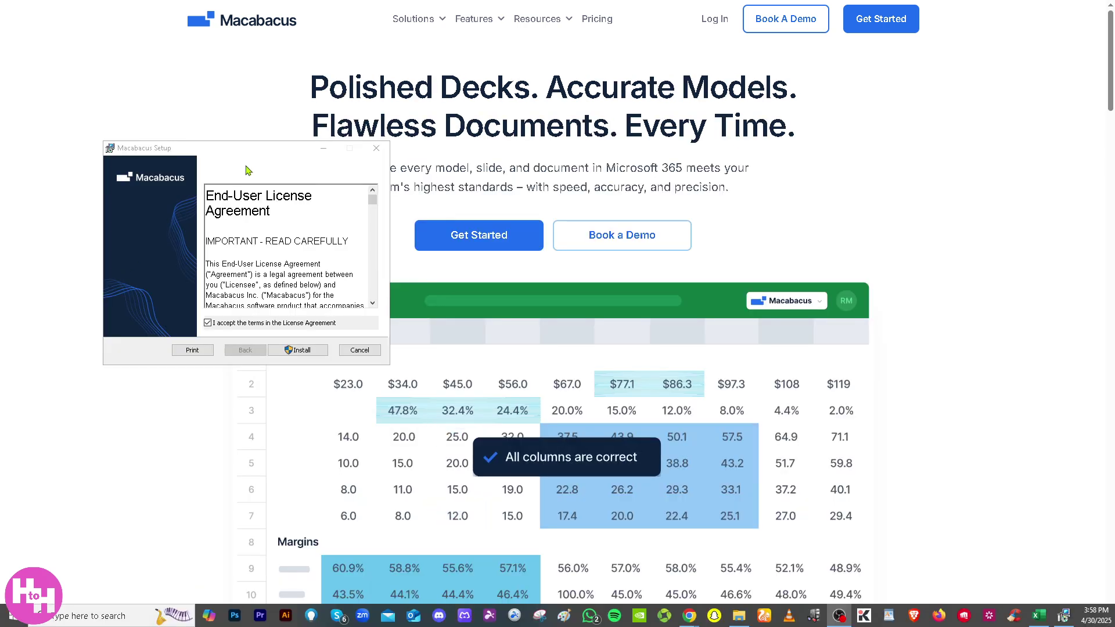
- Install Macabacus on the computer with the setup wizard and finish the wizard
click(253, 162)
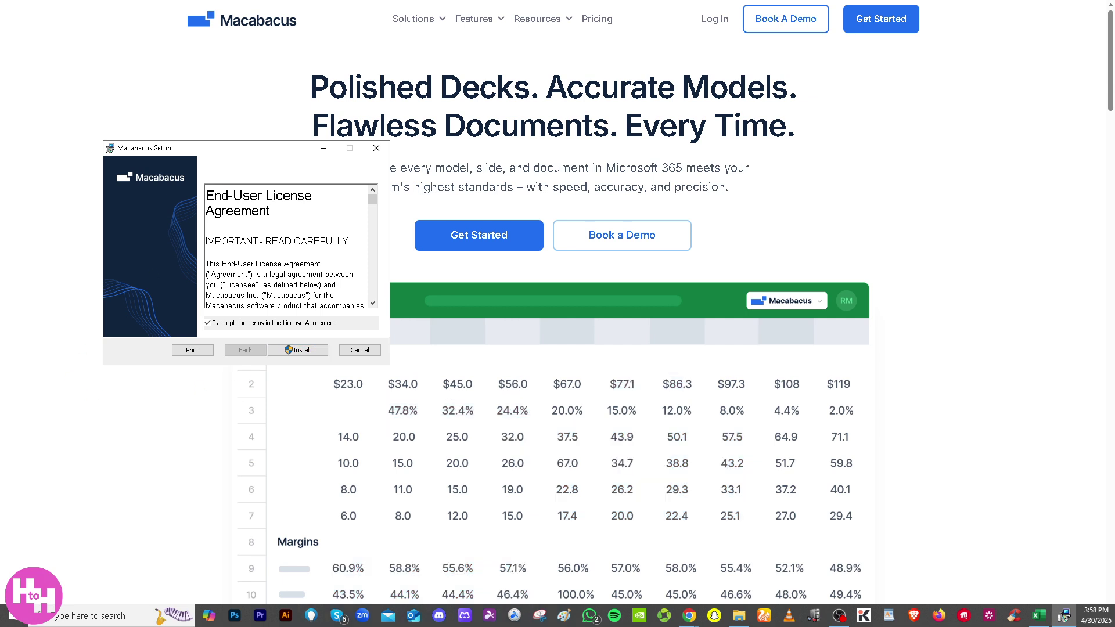
click(298, 349)
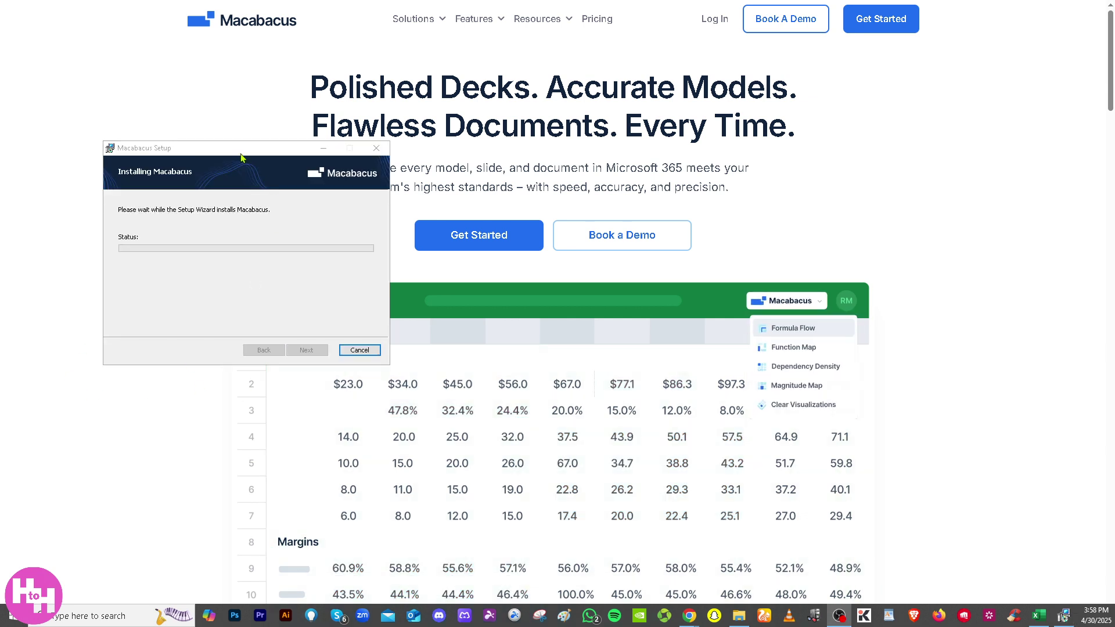
drag(242, 157, 319, 201)
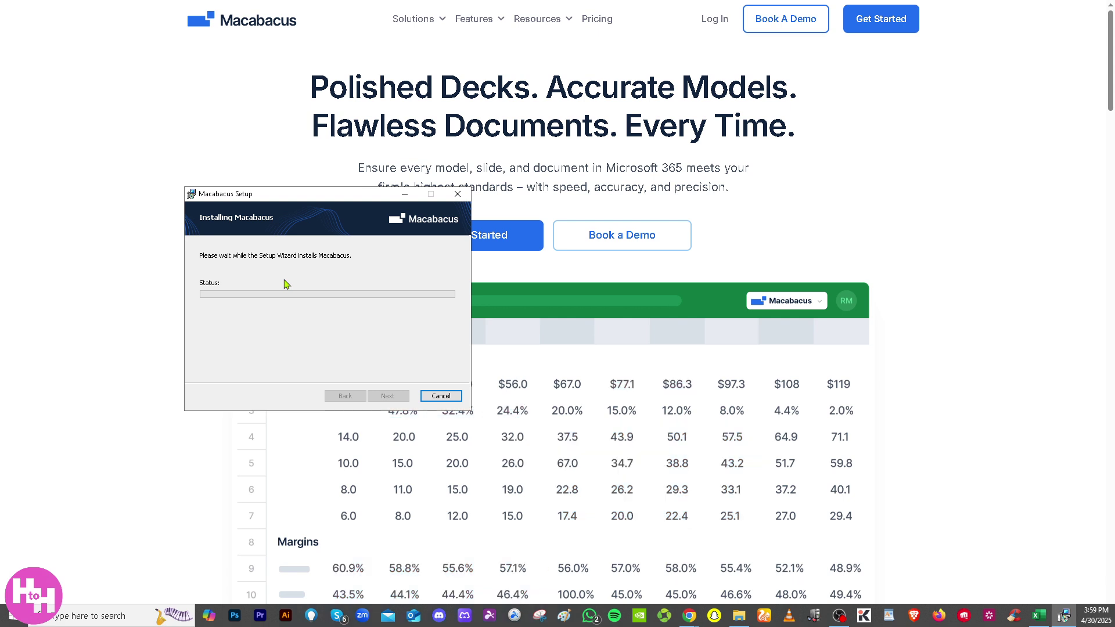
drag(329, 196, 229, 269)
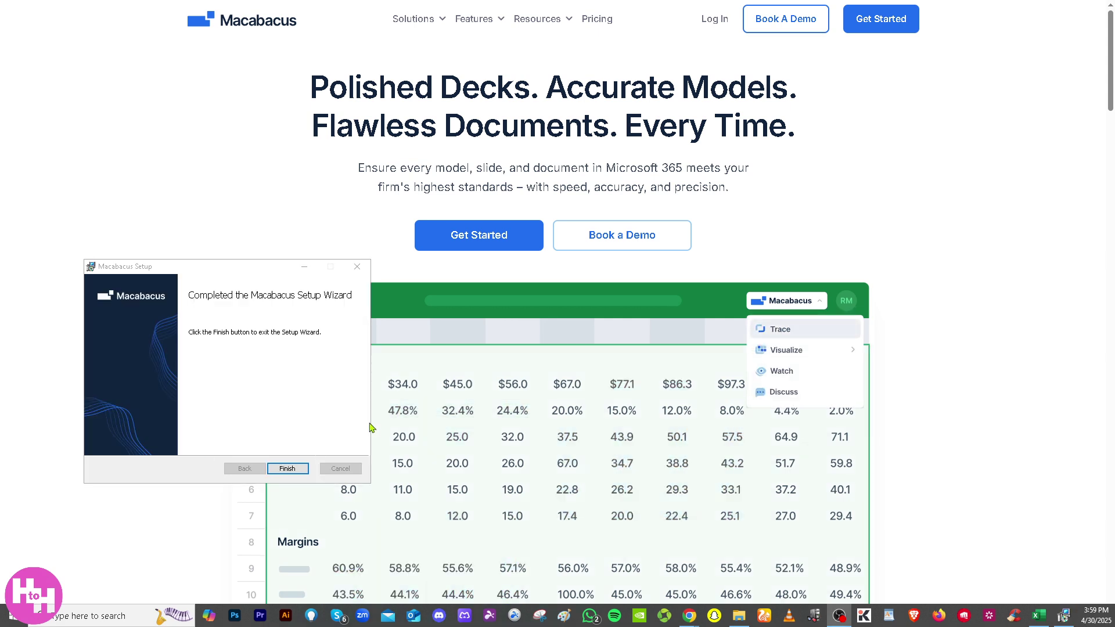
click(288, 401)
click(287, 468)
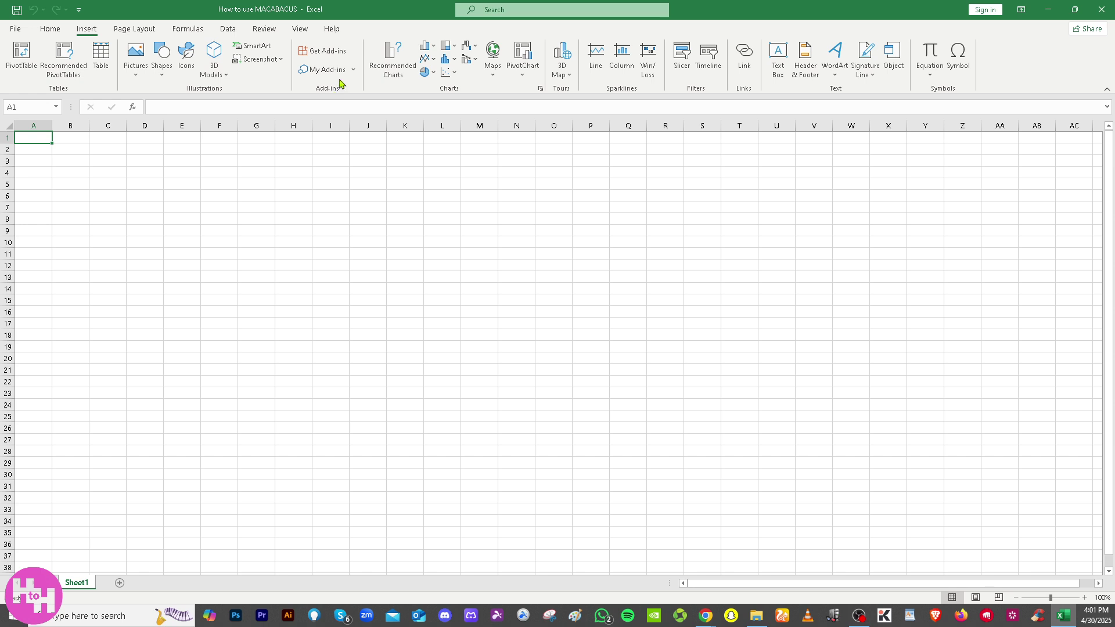
- Search Excel's Office Add-ins store for "Macabacus" and add Macabacus Lite to the workbook
click(342, 51)
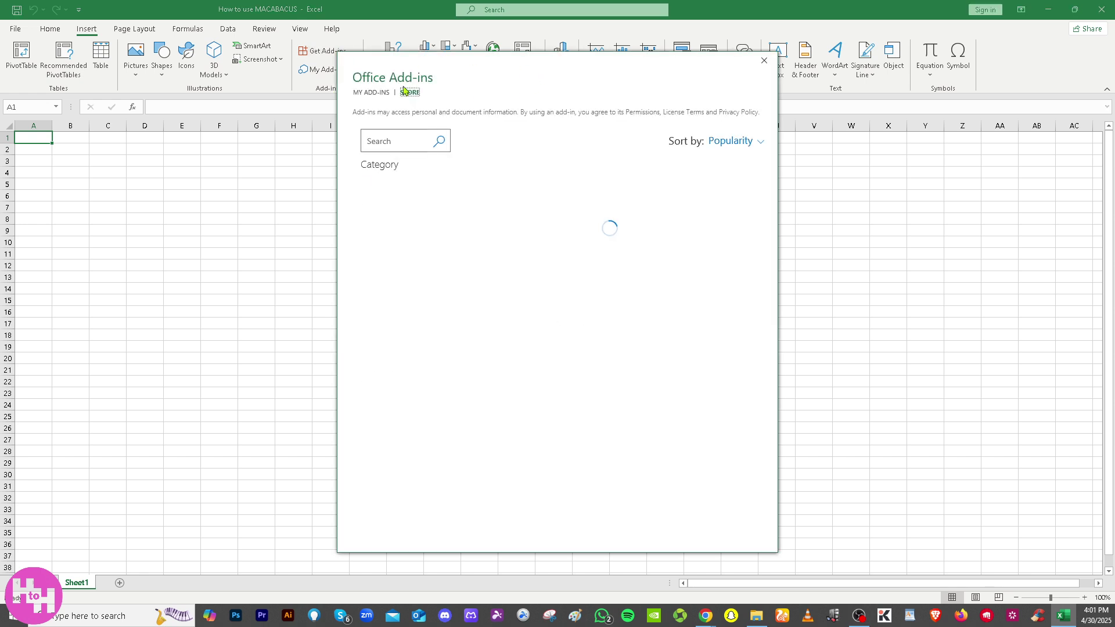
click(387, 141)
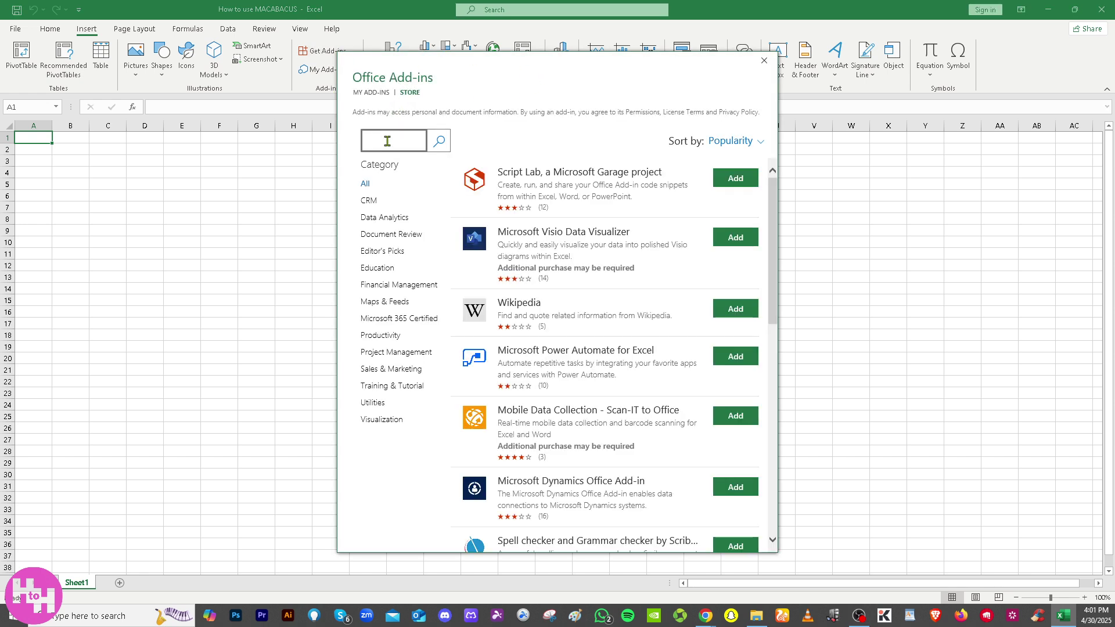
text(Macabacus)
key(Return)
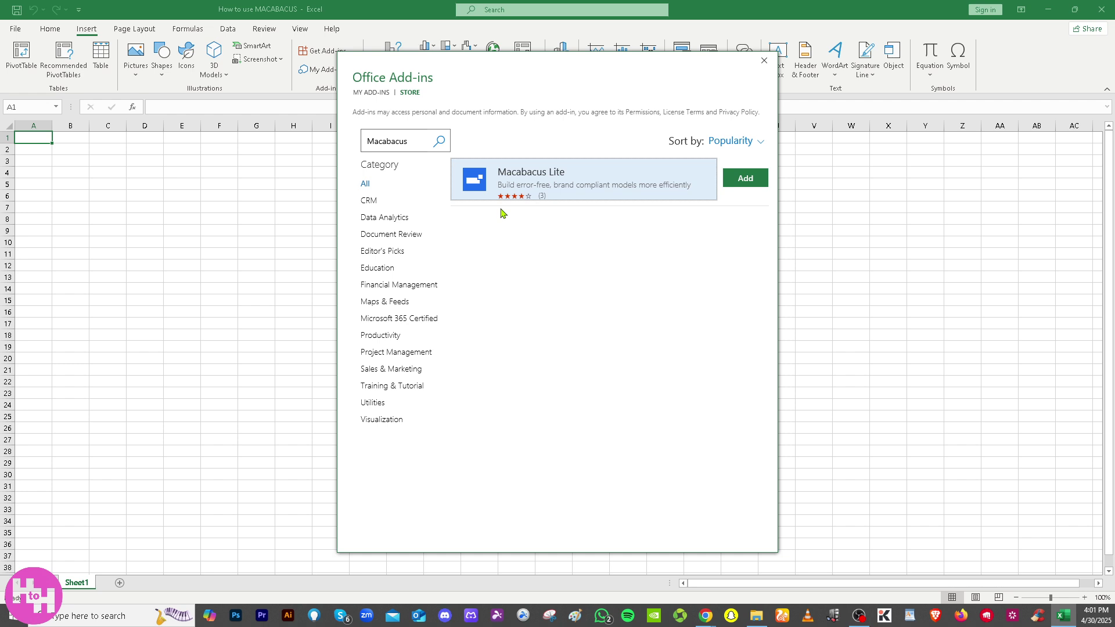
click(751, 181)
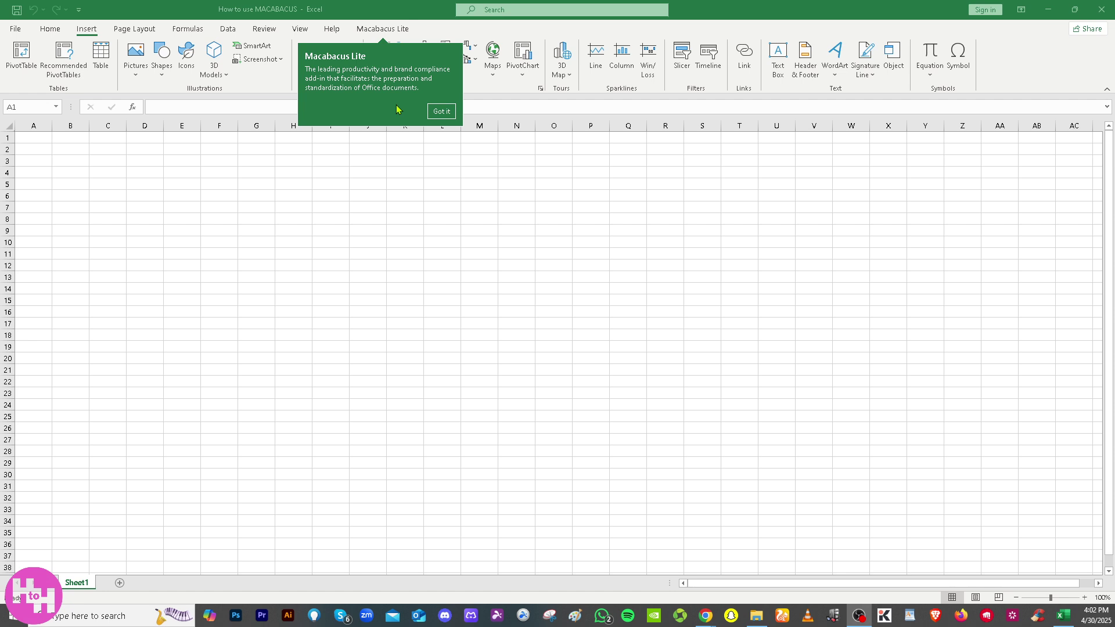
click(442, 111)
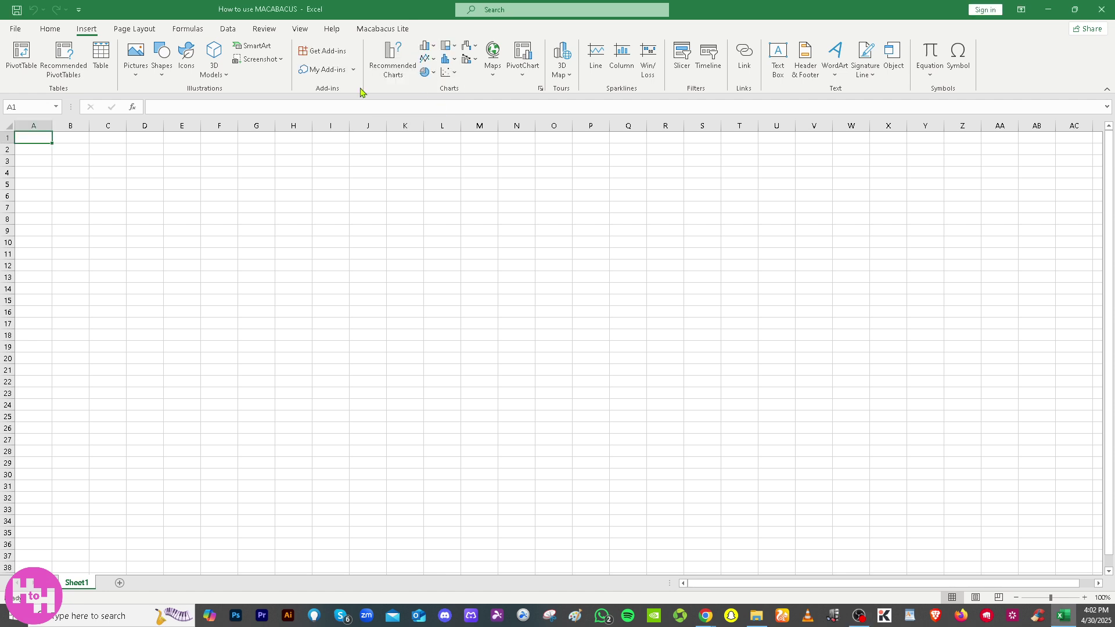
- Add Macabacus Lite from the list of own Office add-ins and dismiss its introduction note
click(324, 71)
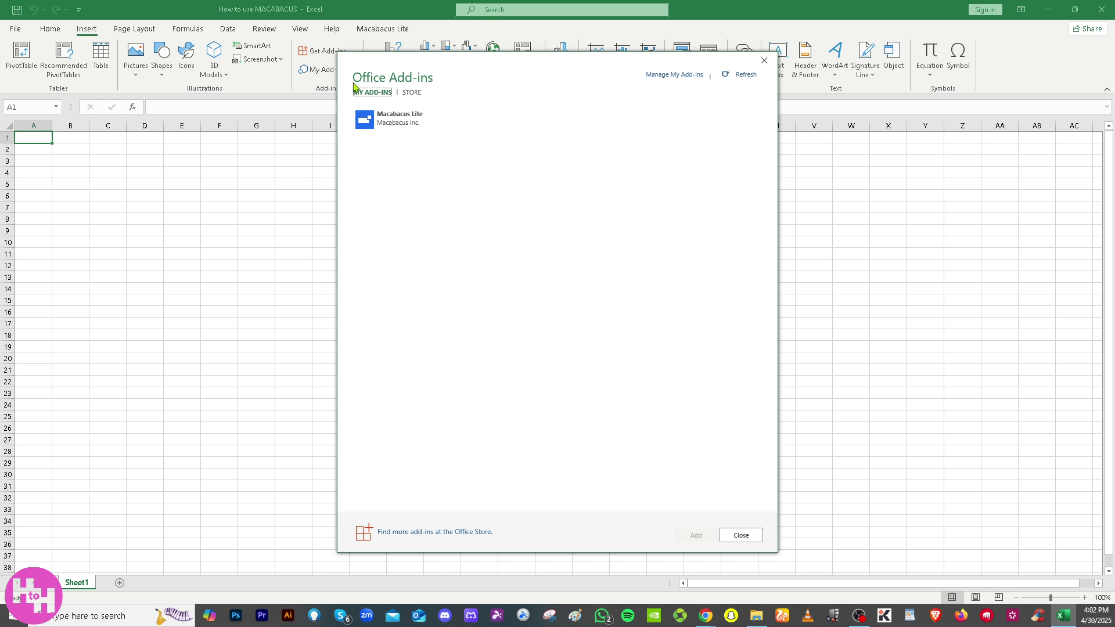
click(402, 129)
click(696, 535)
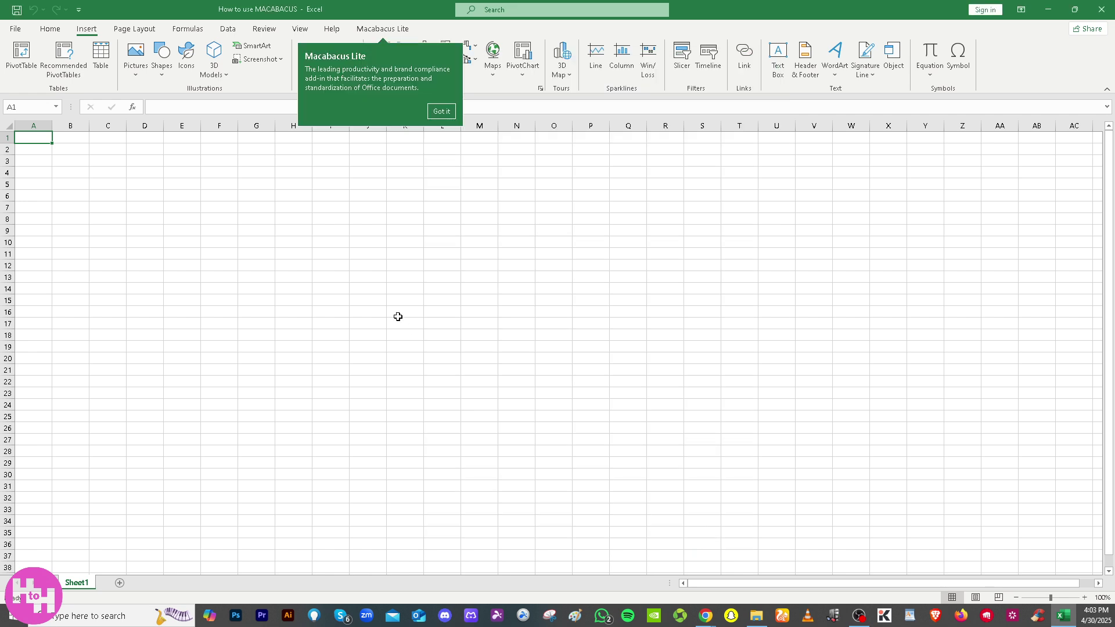
click(443, 113)
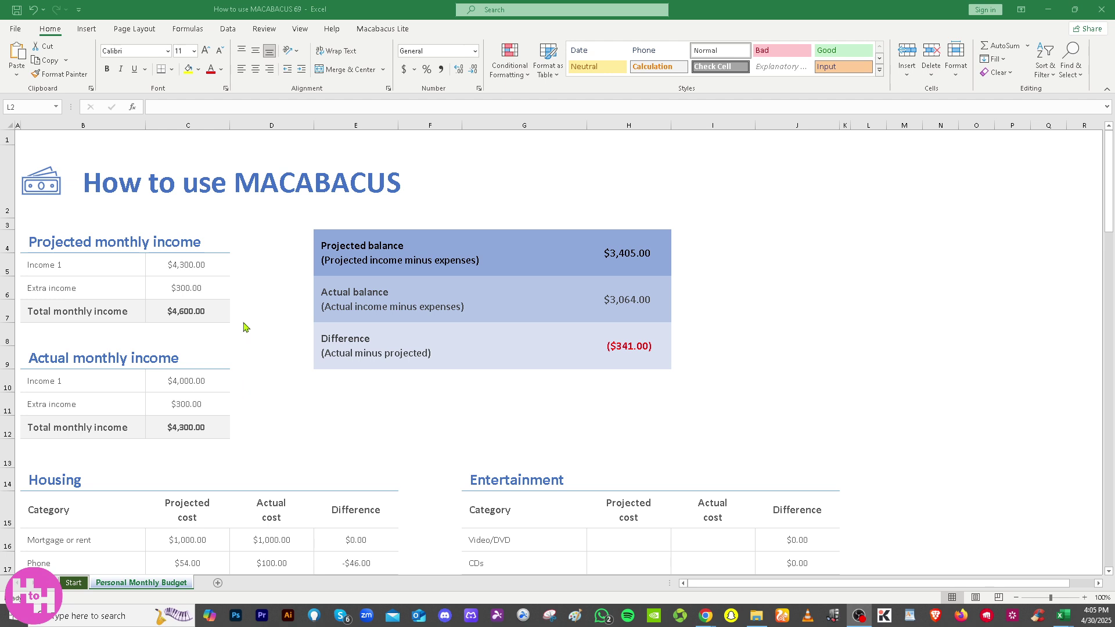
- Open the Macabacus Lite pane in the monthly budget workbook and get started from its welcome page
click(383, 29)
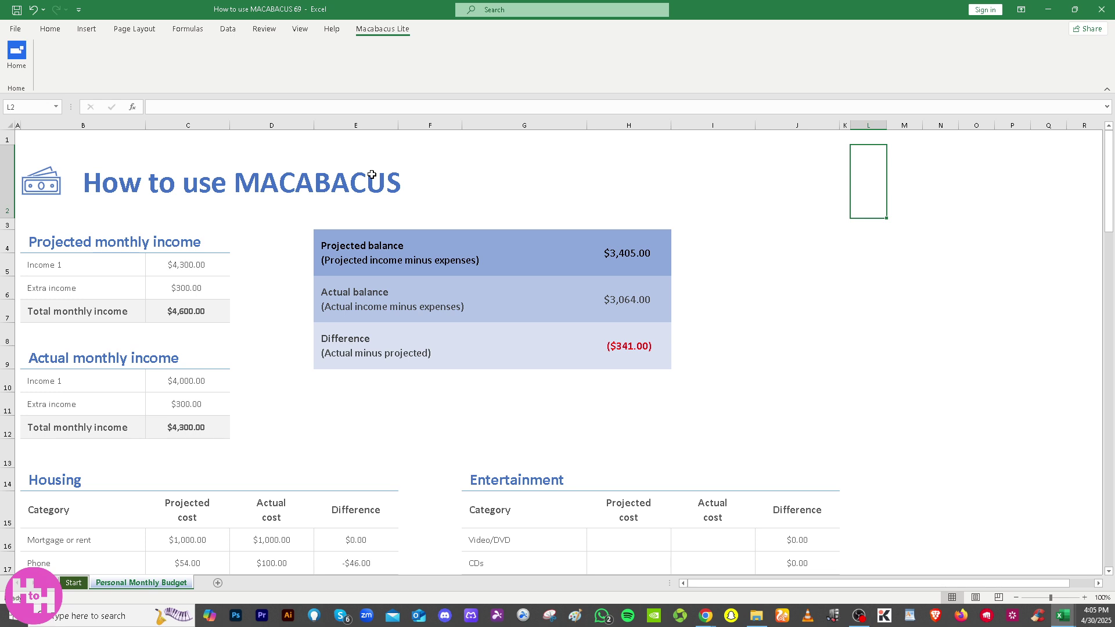
click(395, 147)
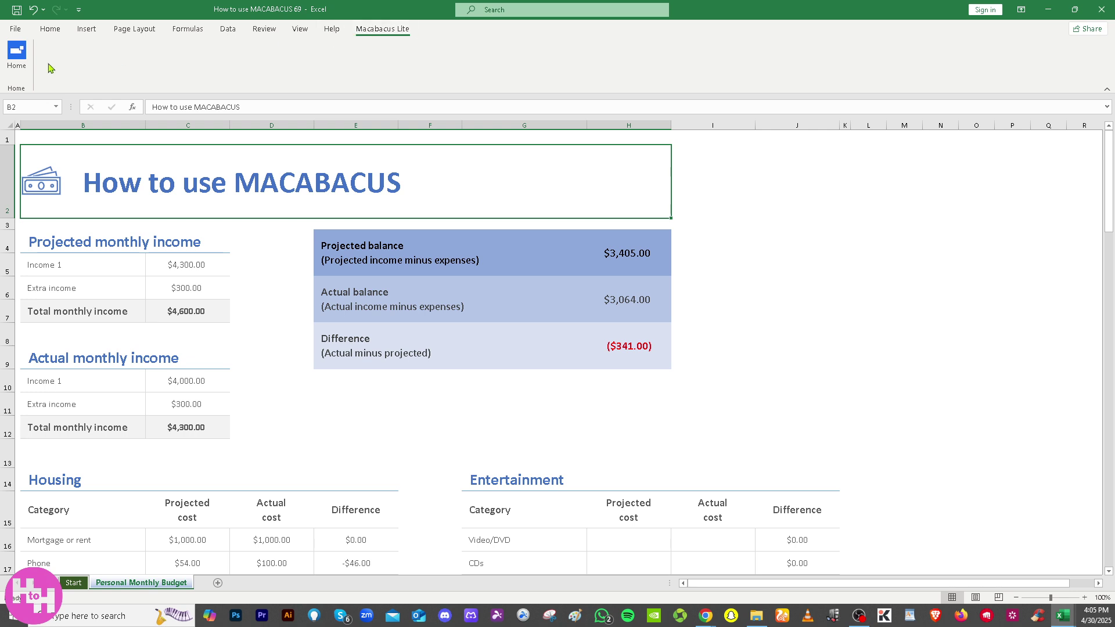
click(19, 56)
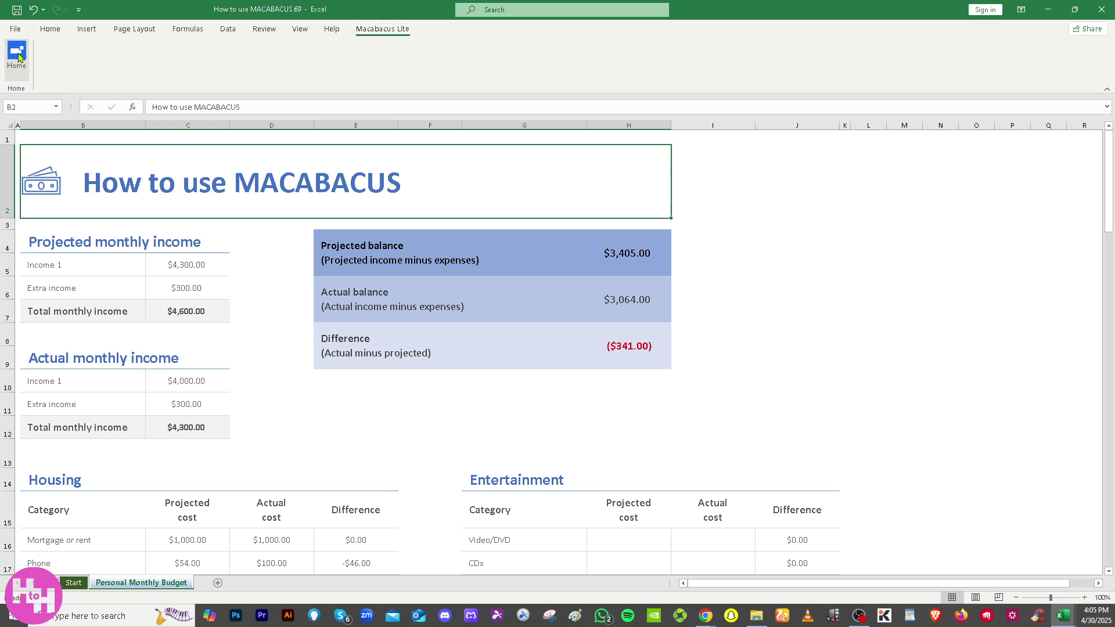
click(50, 29)
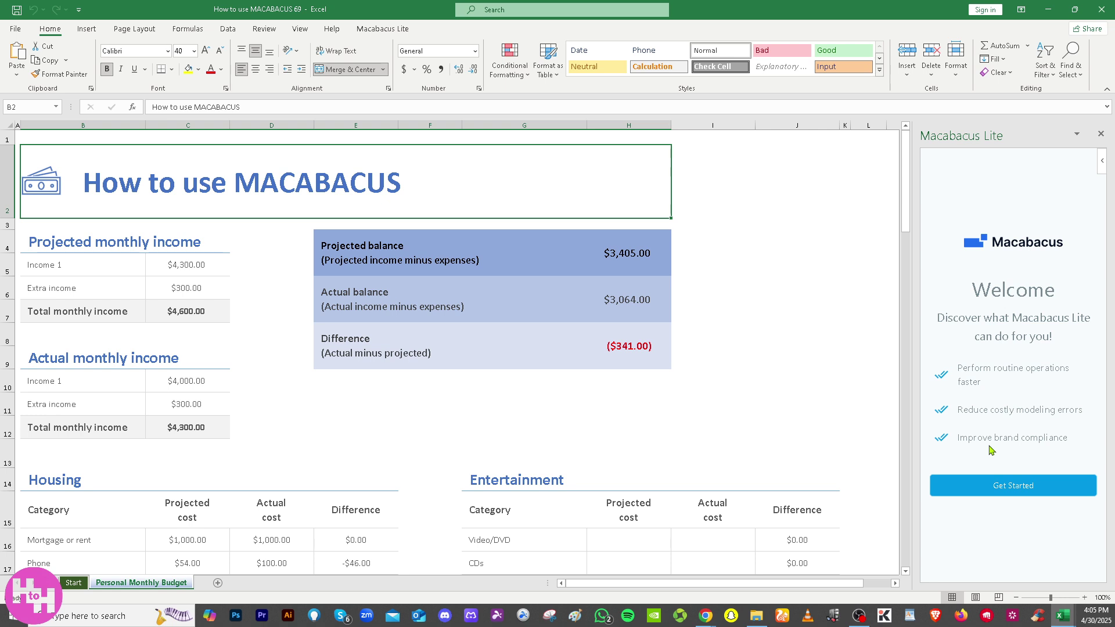
click(1015, 487)
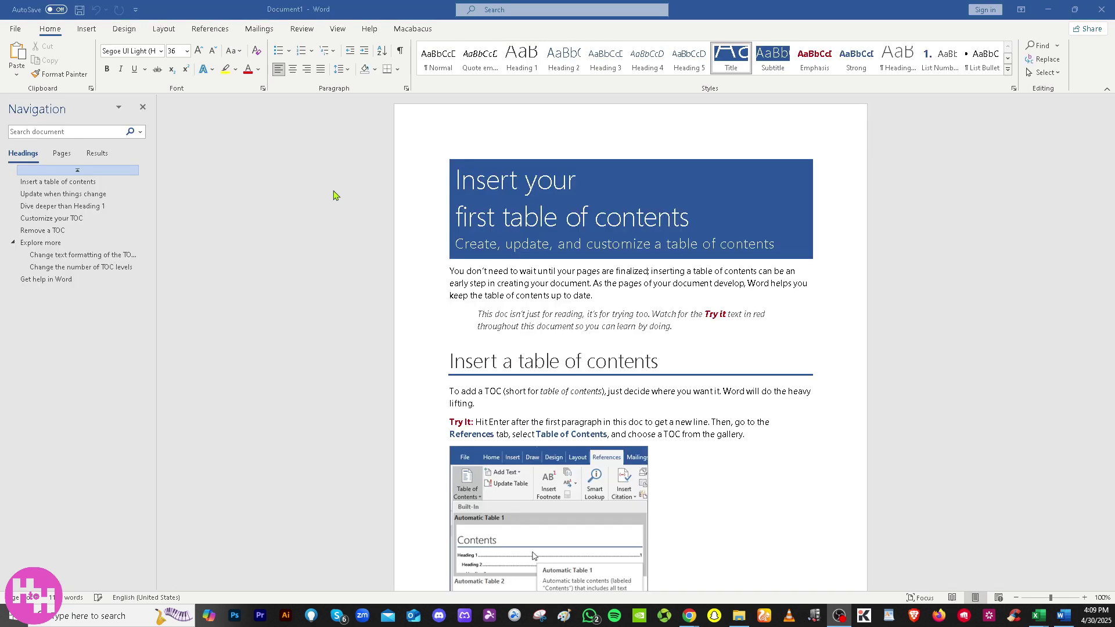
- Open the Macabacus configuration settings, review the Color Palettes and Standard Sizes pages, and accept the dialog and its notice
click(417, 32)
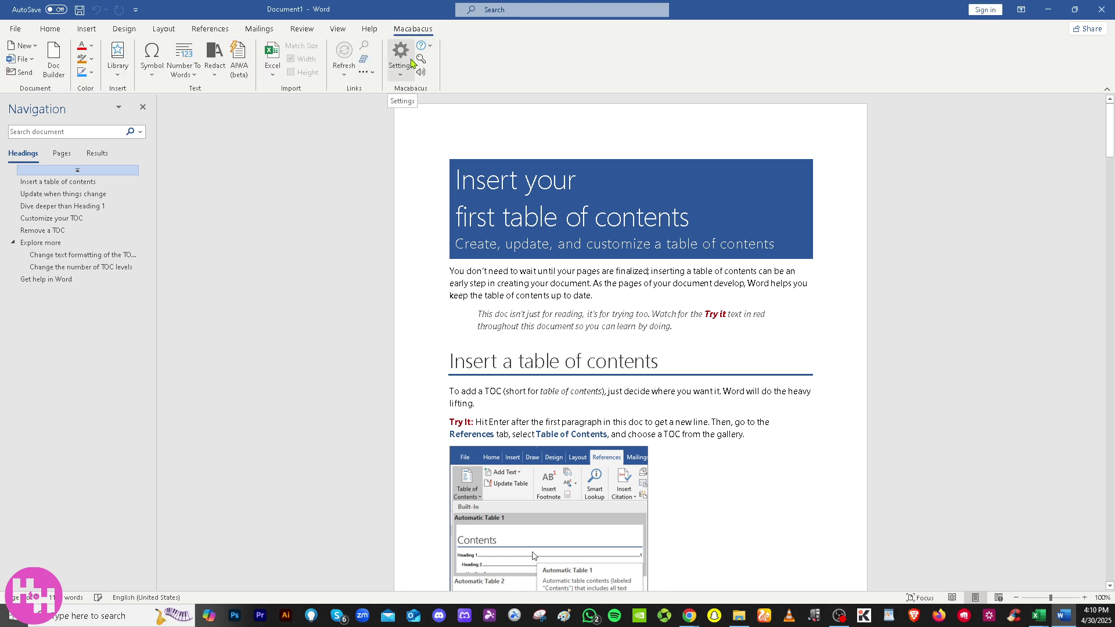
click(402, 78)
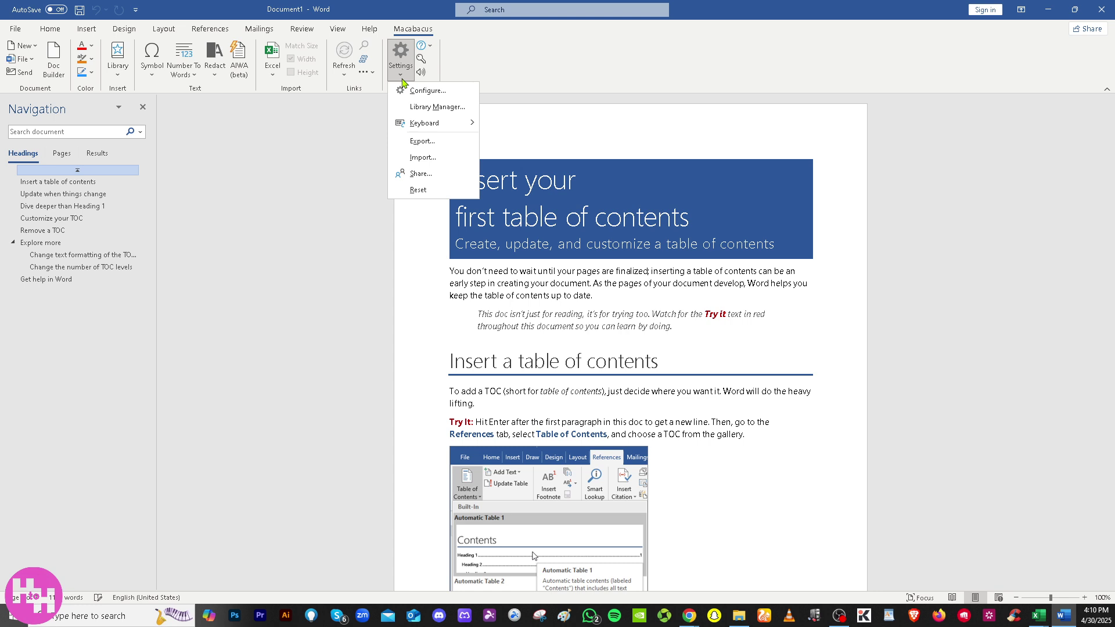
click(419, 91)
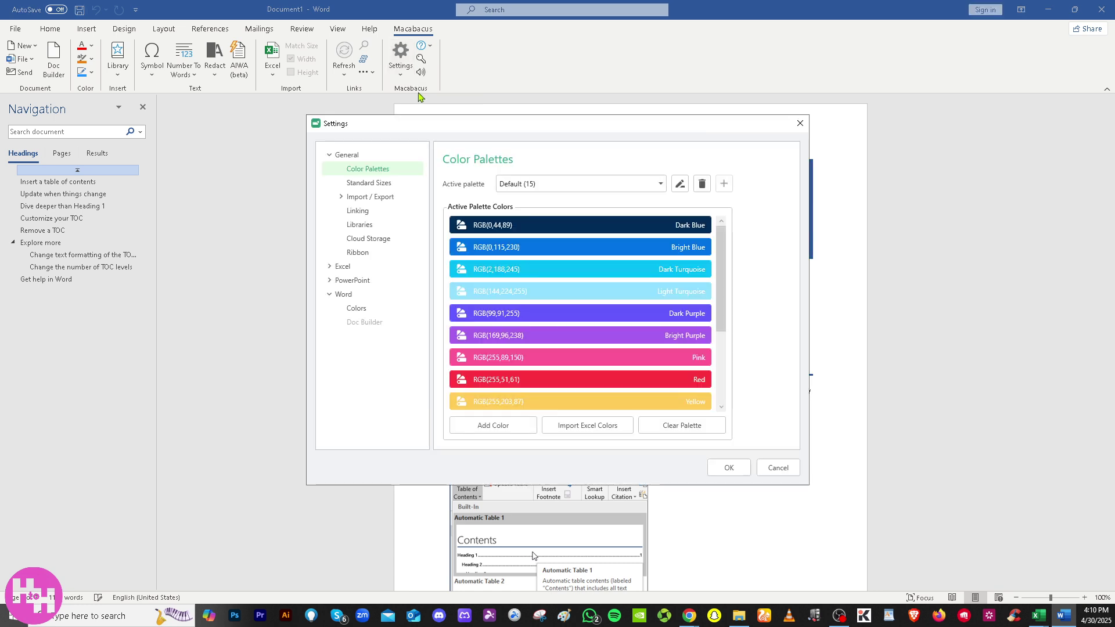
drag(598, 127, 883, 124)
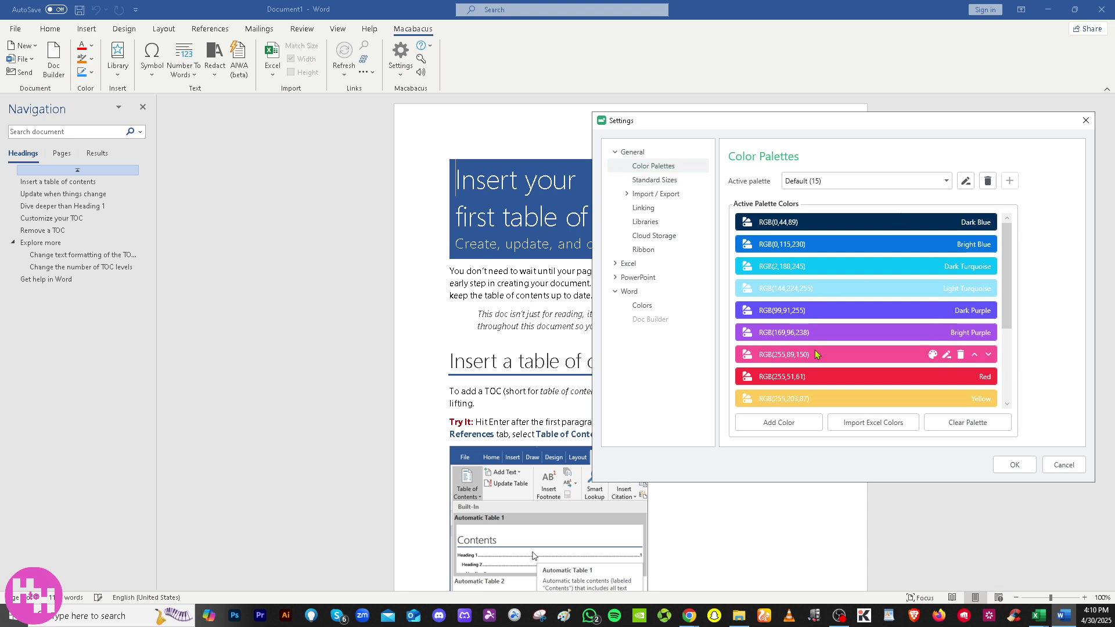
click(649, 182)
click(647, 194)
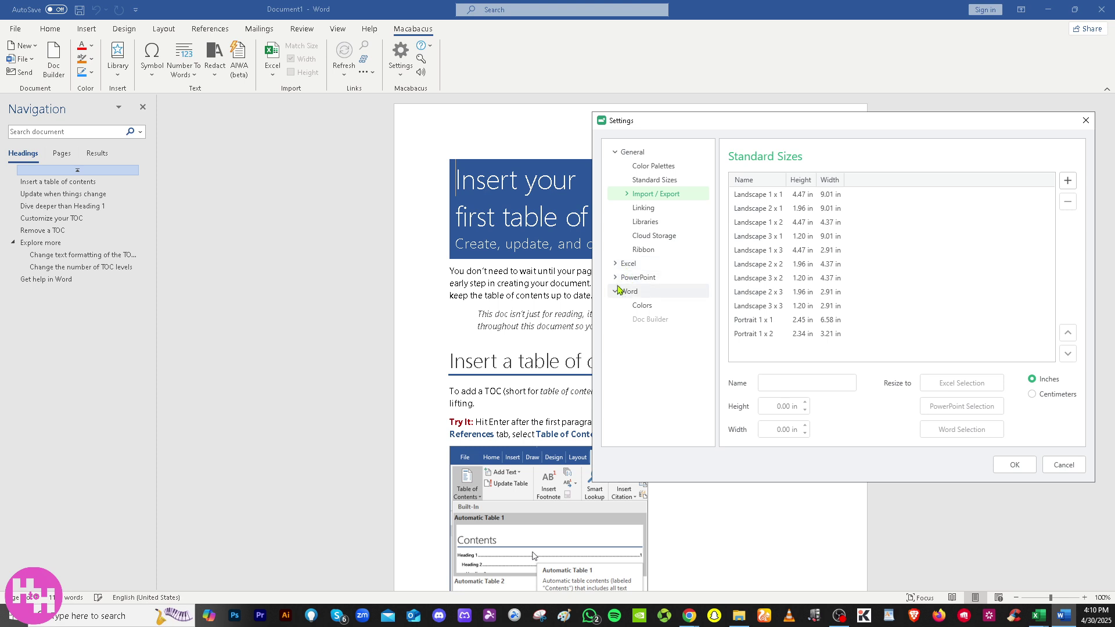
click(1005, 464)
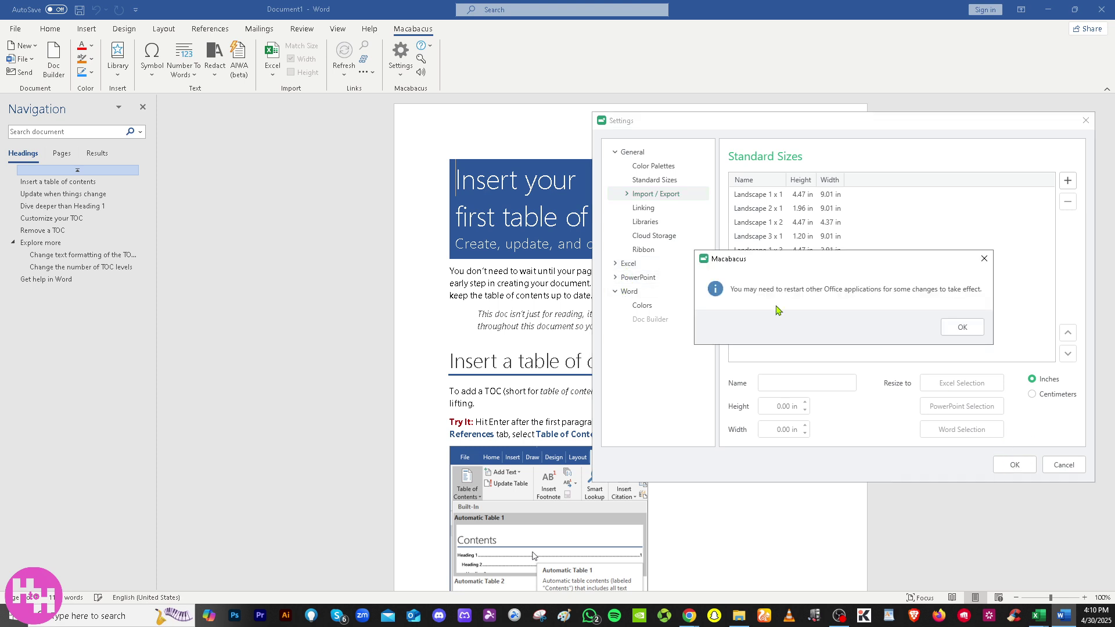
click(965, 328)
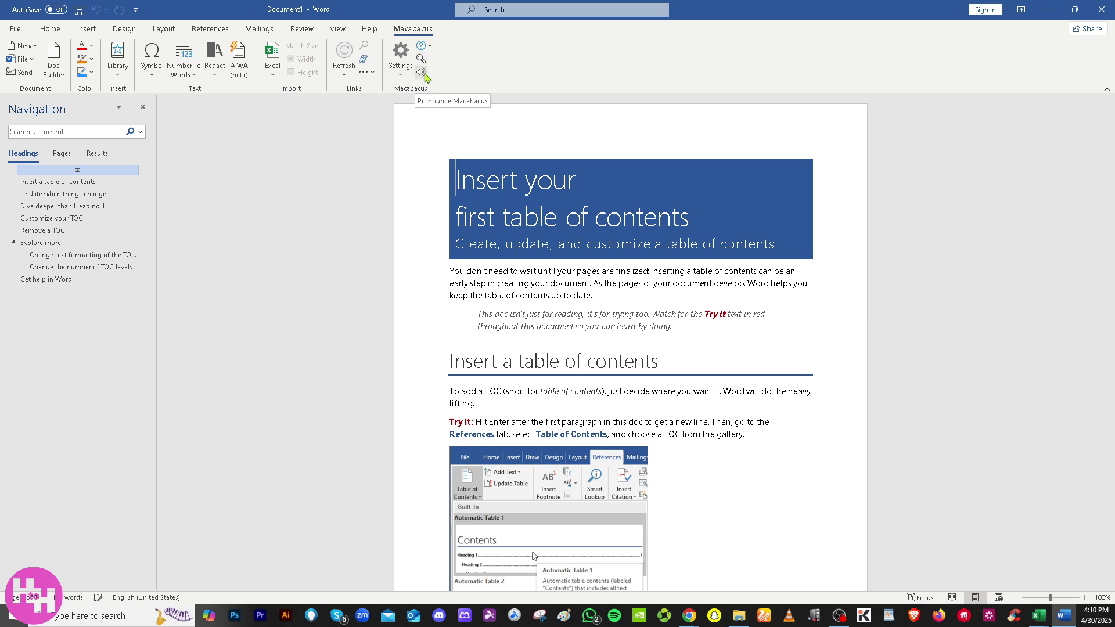
- Open the Macabacus Library Manager and clear away the browser window covering the document
click(403, 78)
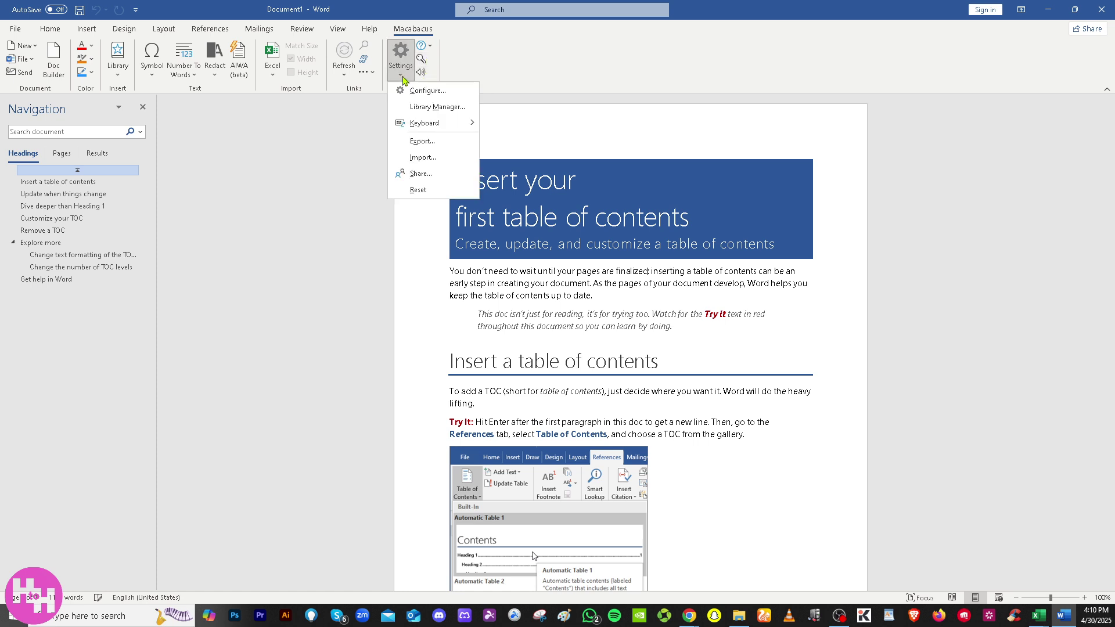
click(422, 110)
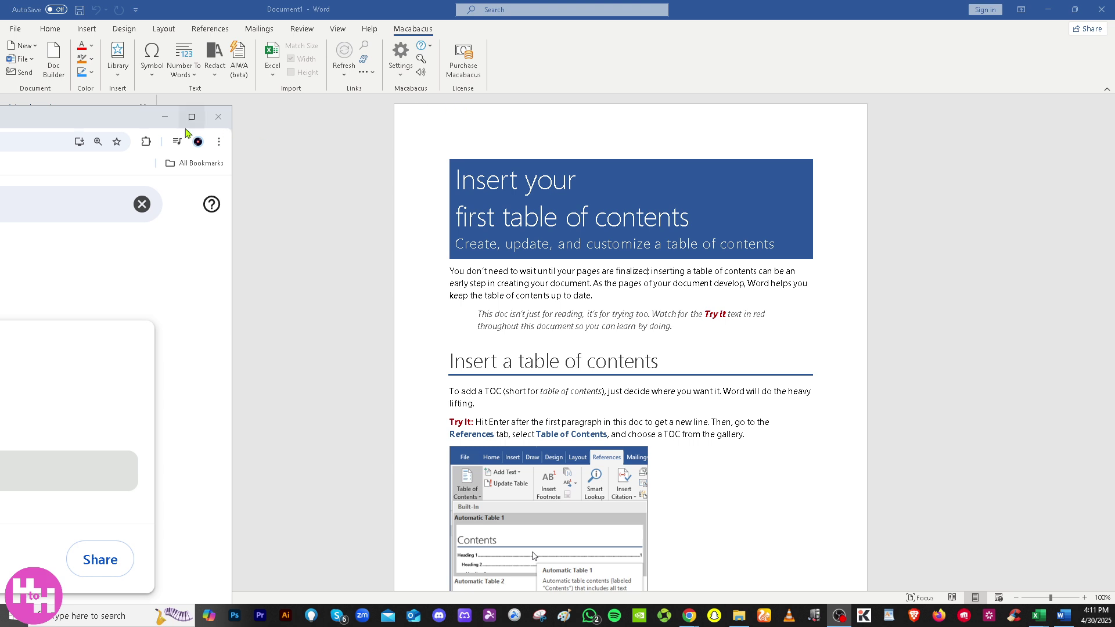
click(116, 120)
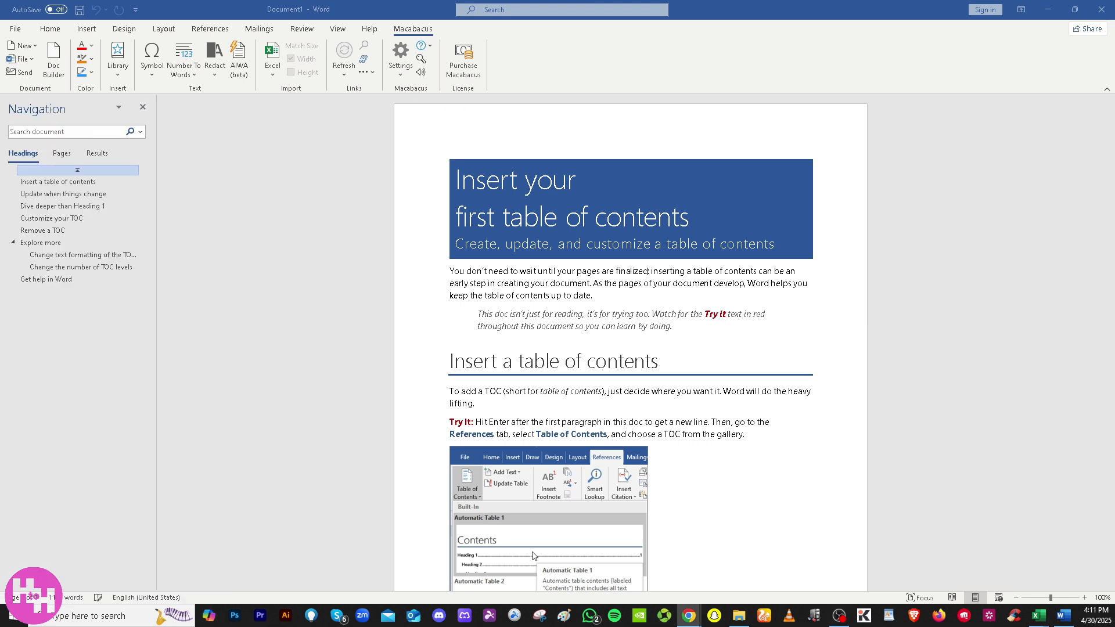
click(407, 79)
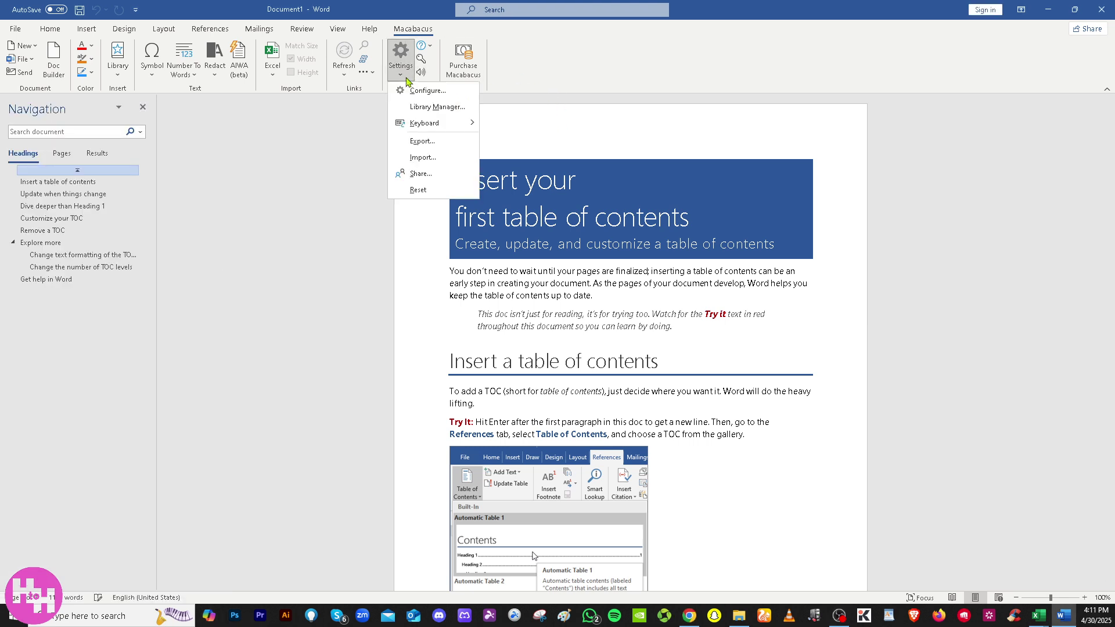
click(449, 148)
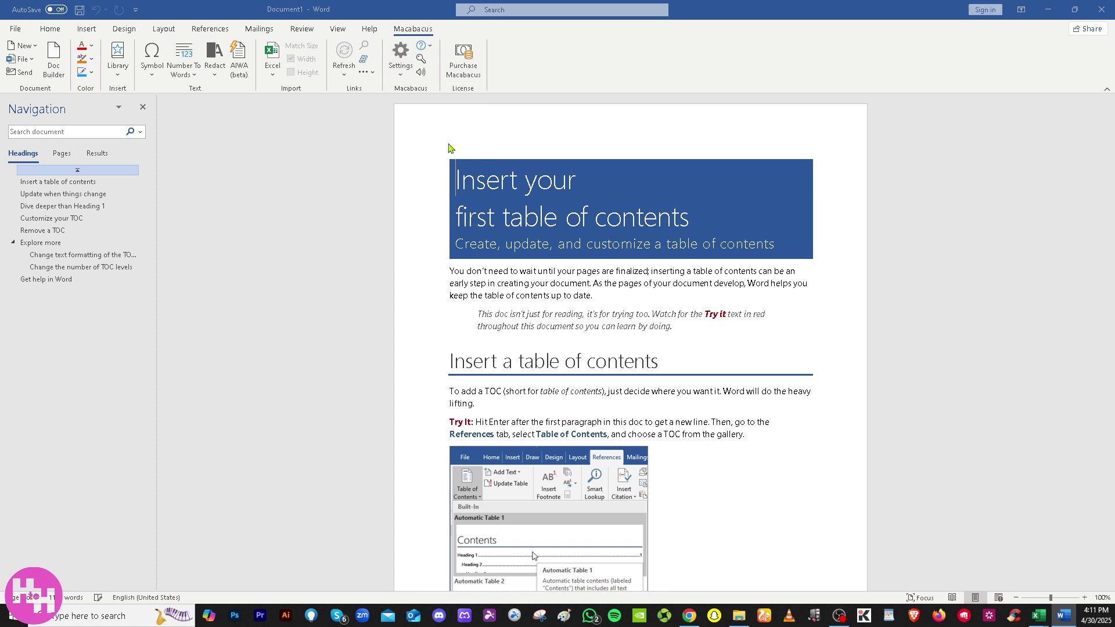
click(544, 9)
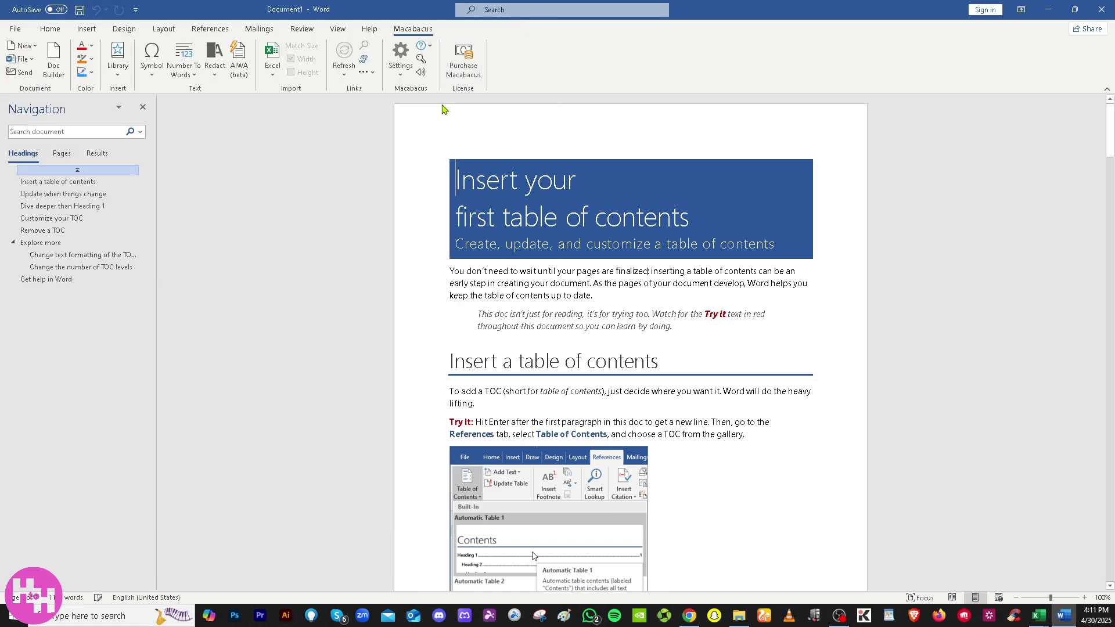
- Try to share the Macabacus settings and dismiss the resulting notice
click(400, 61)
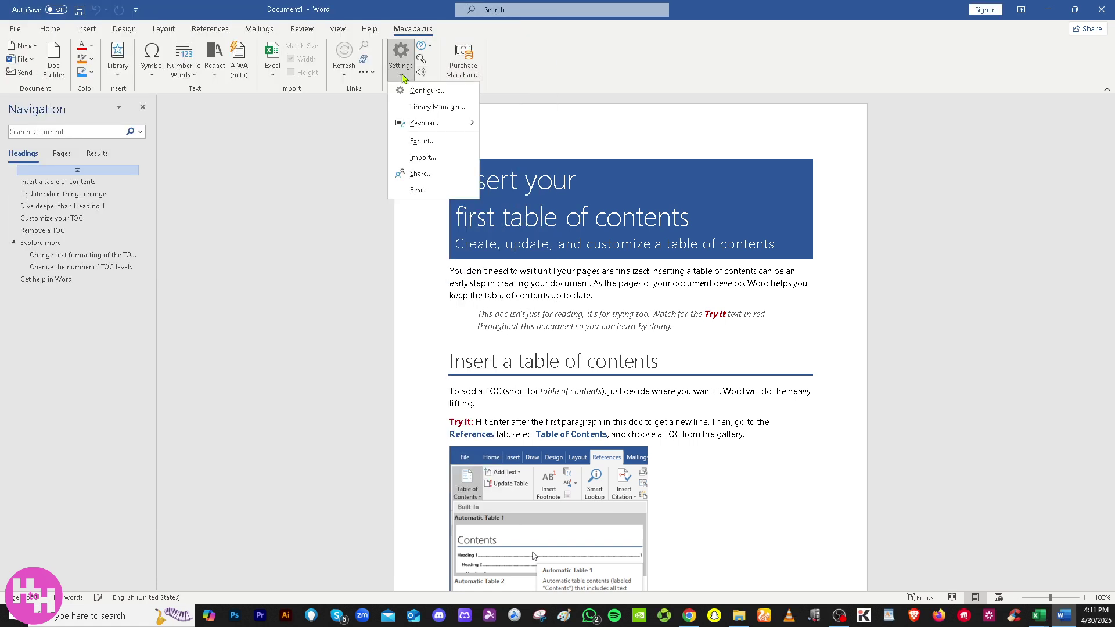
click(429, 174)
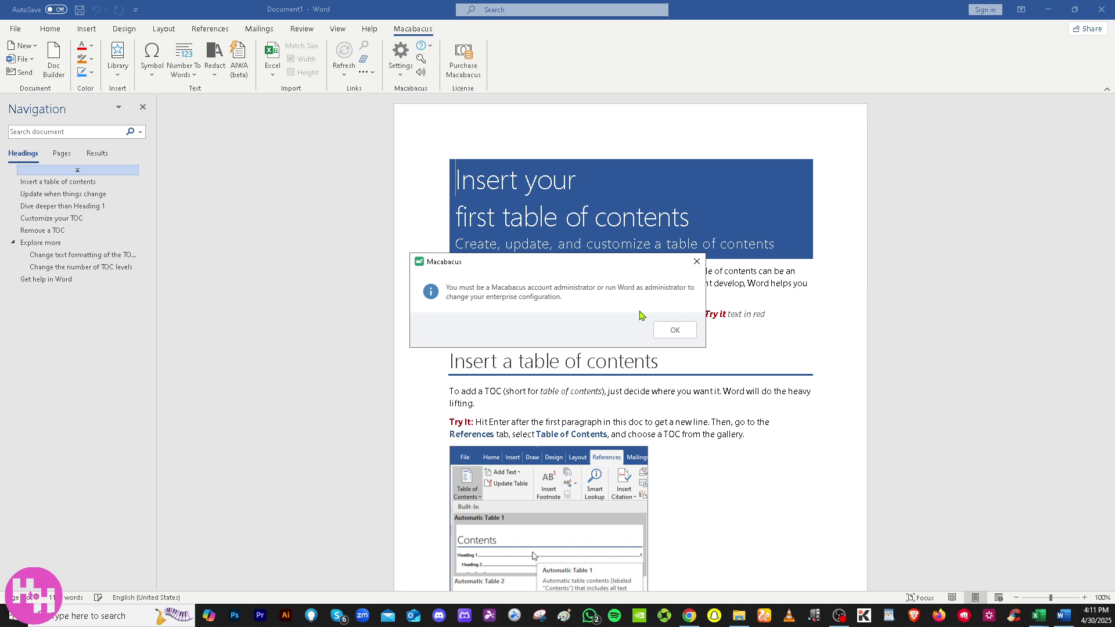
click(676, 332)
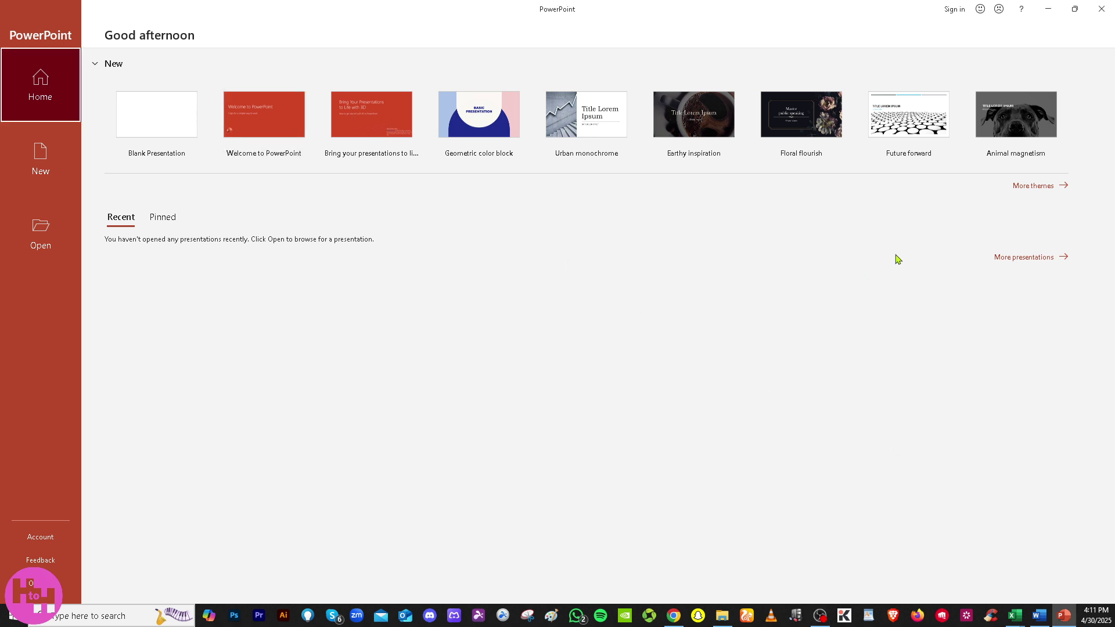
- Create a presentation from the Welcome to PowerPoint template and open the Macabacus Template Wizard on it
click(283, 127)
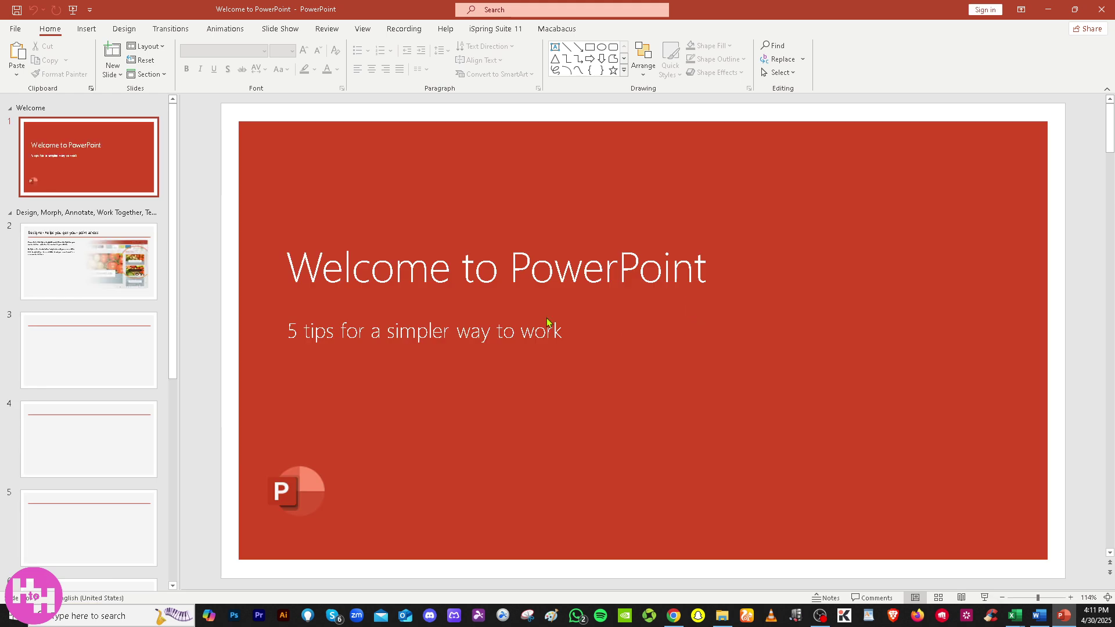
click(556, 29)
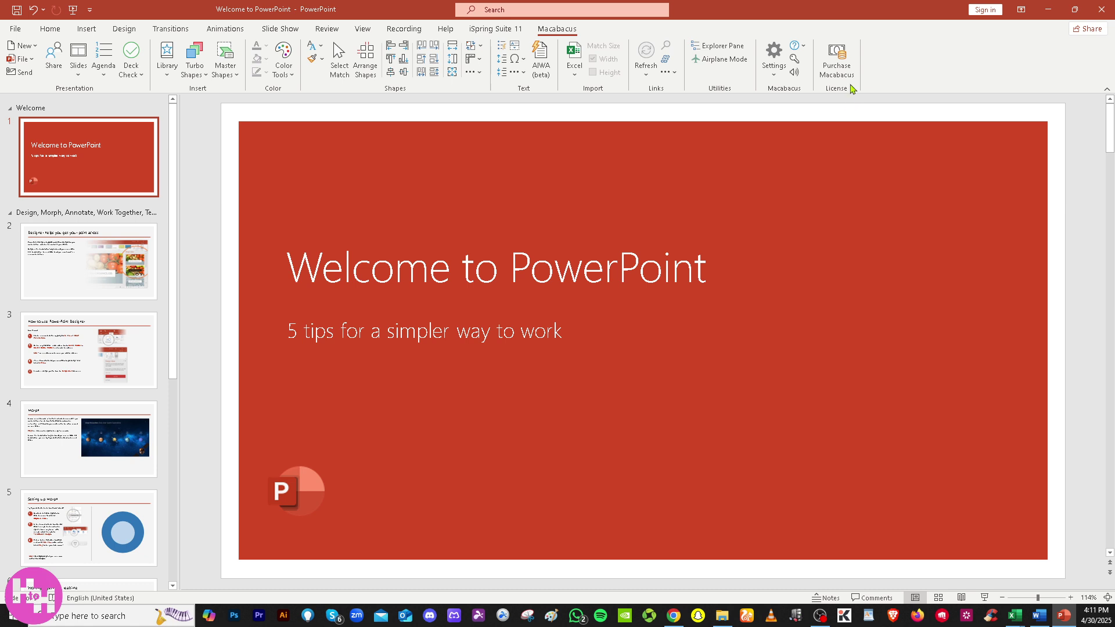
click(775, 76)
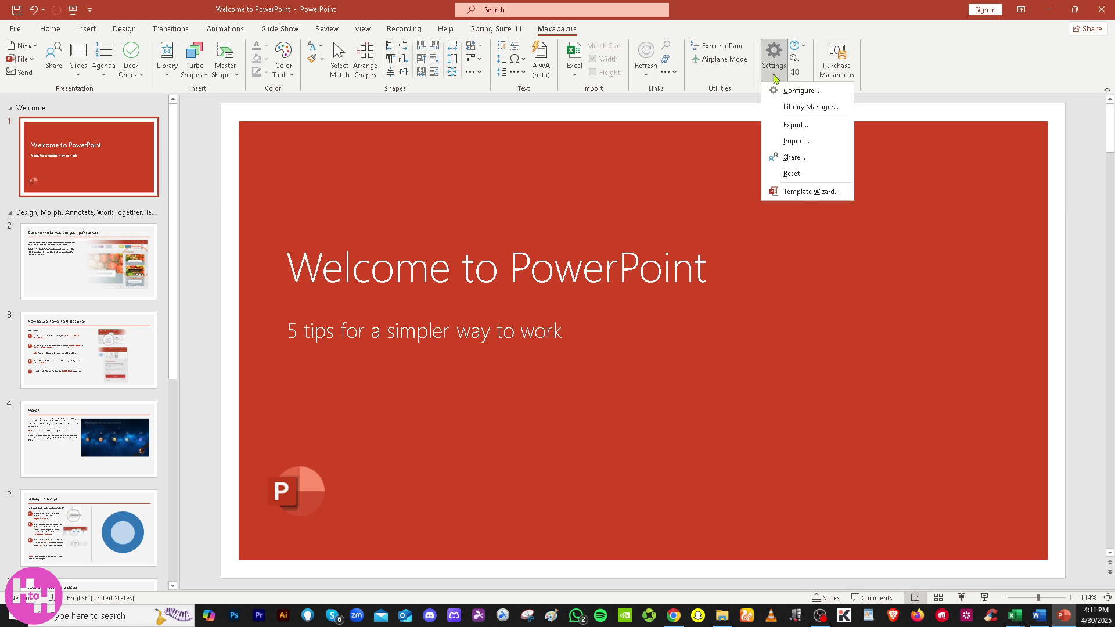
click(822, 196)
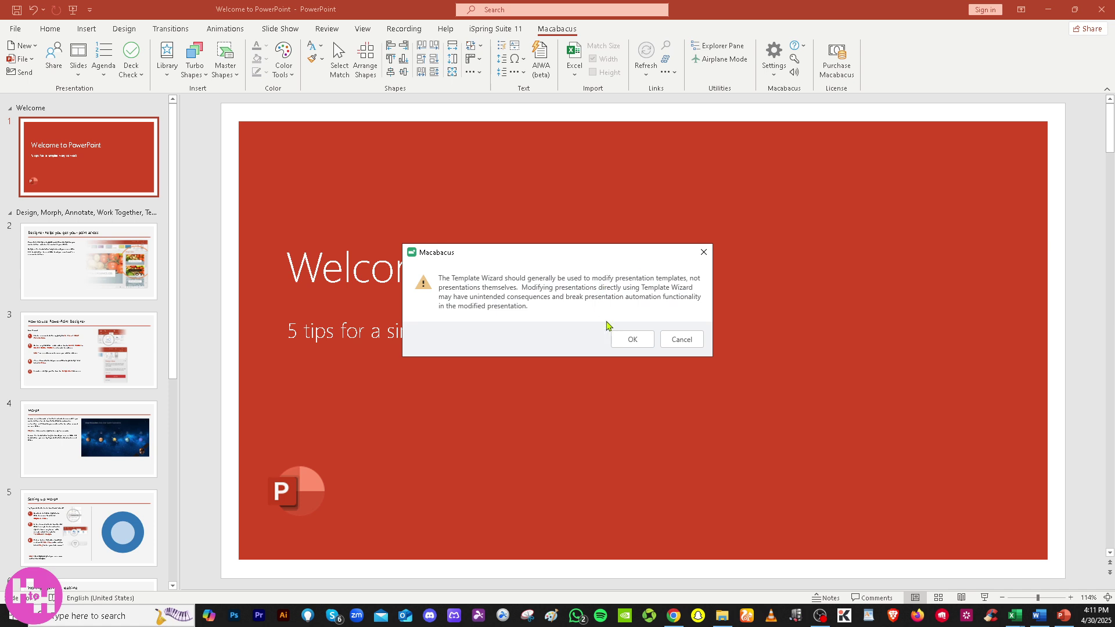
click(637, 339)
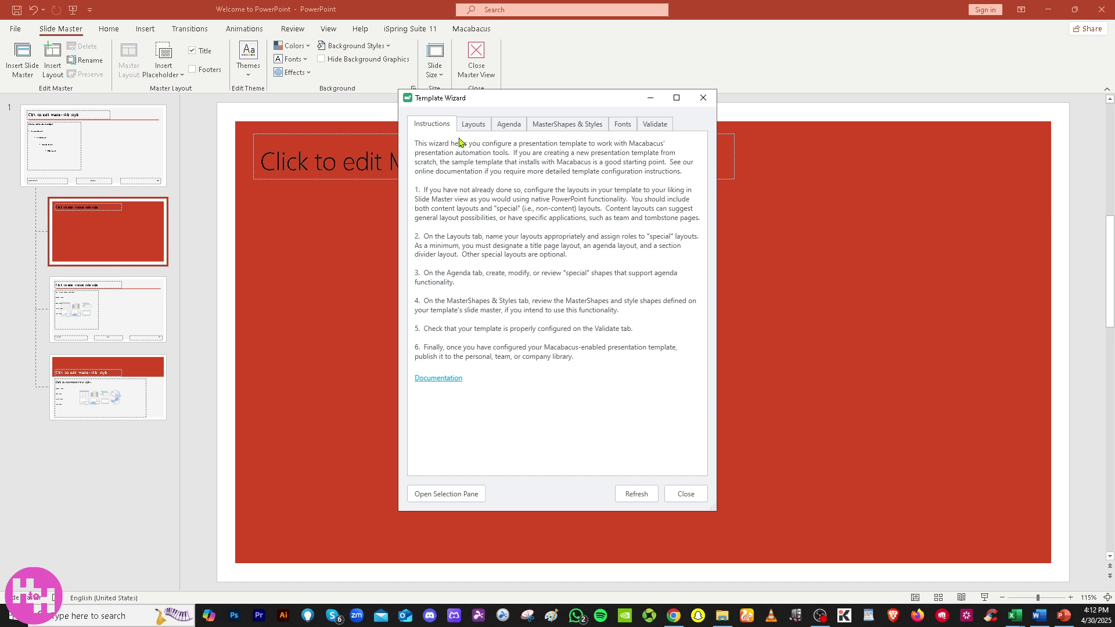
- Review the Template Wizard's Layouts, Agenda, MasterShapes & Styles, Fonts and Validate pages, and close the wizard
click(475, 124)
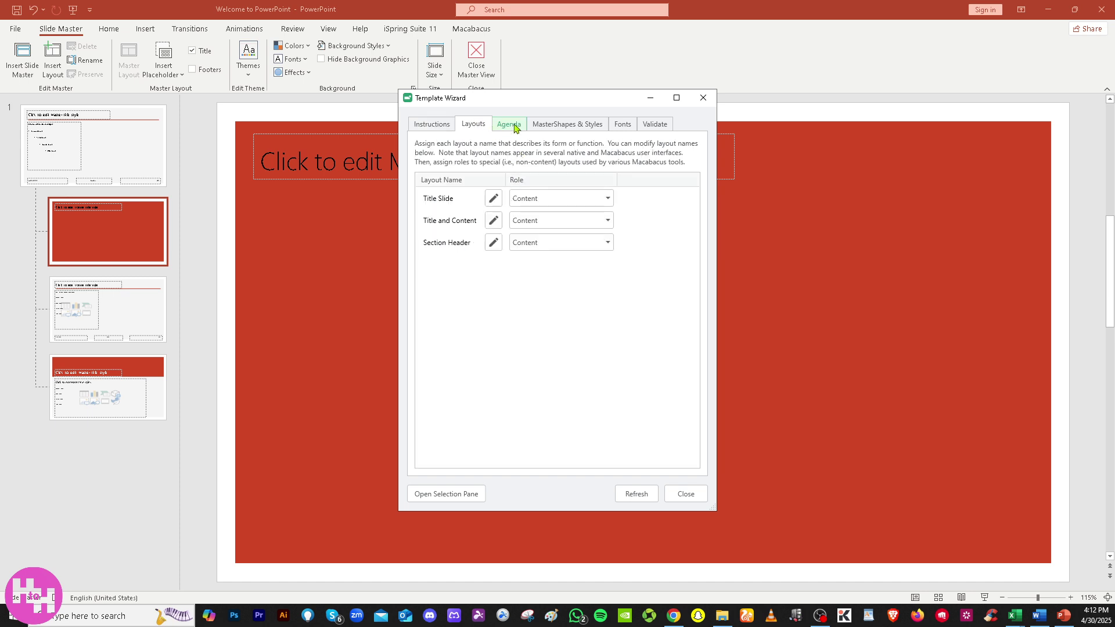
click(510, 125)
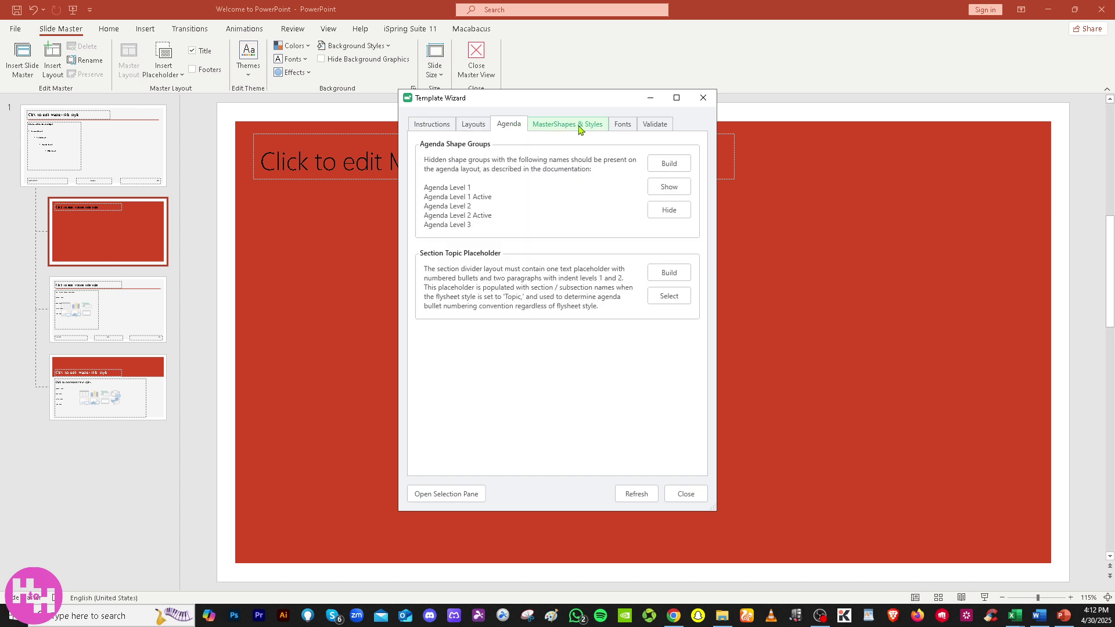
click(579, 128)
click(624, 128)
click(653, 129)
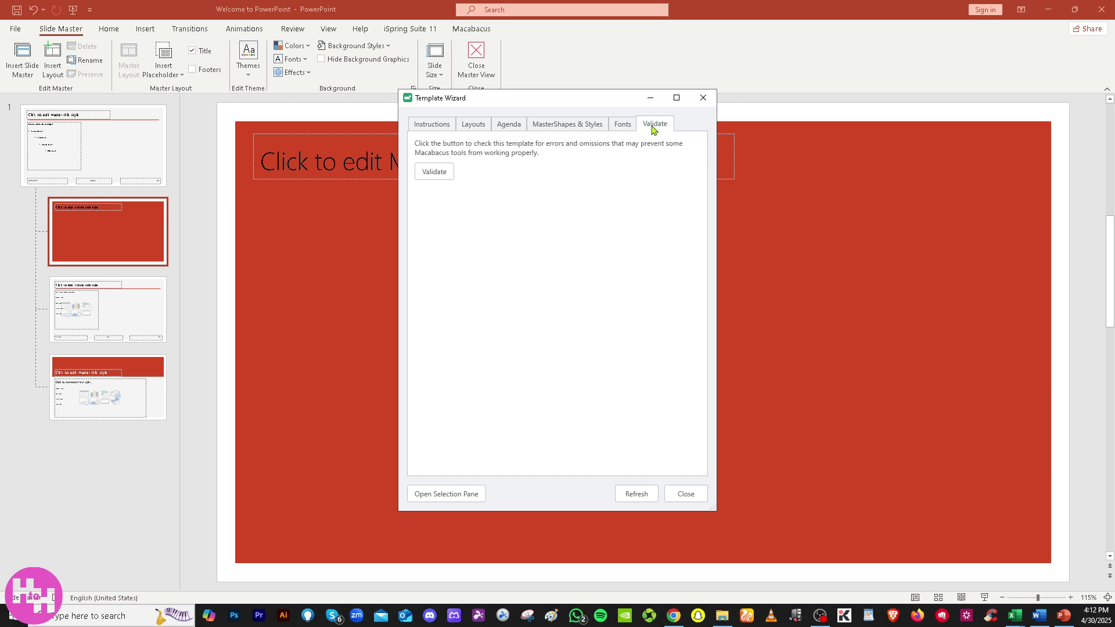
click(704, 98)
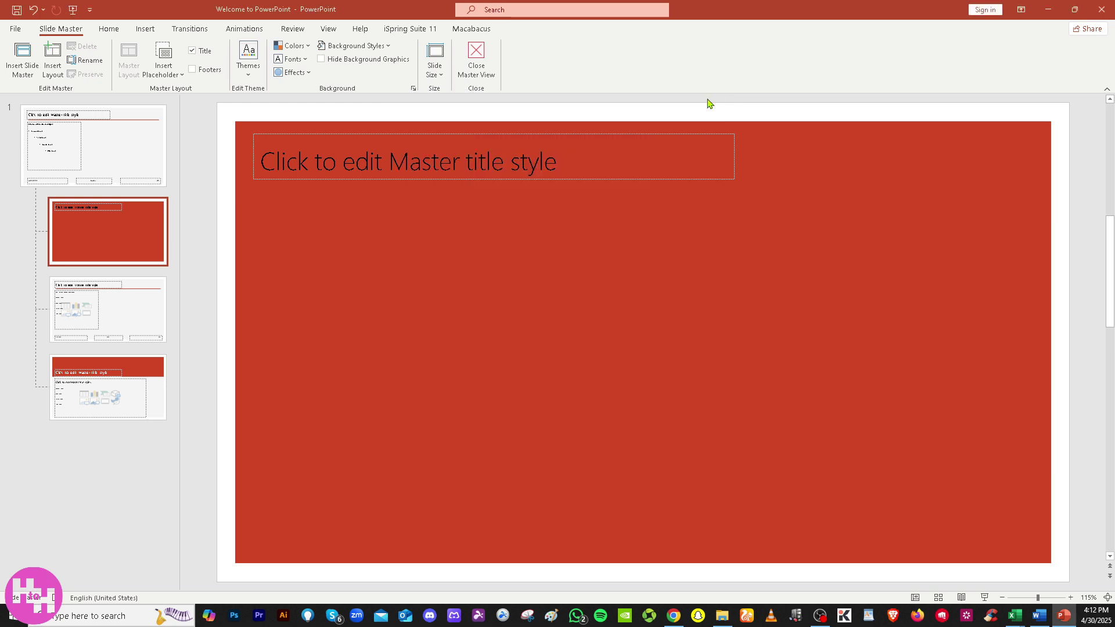